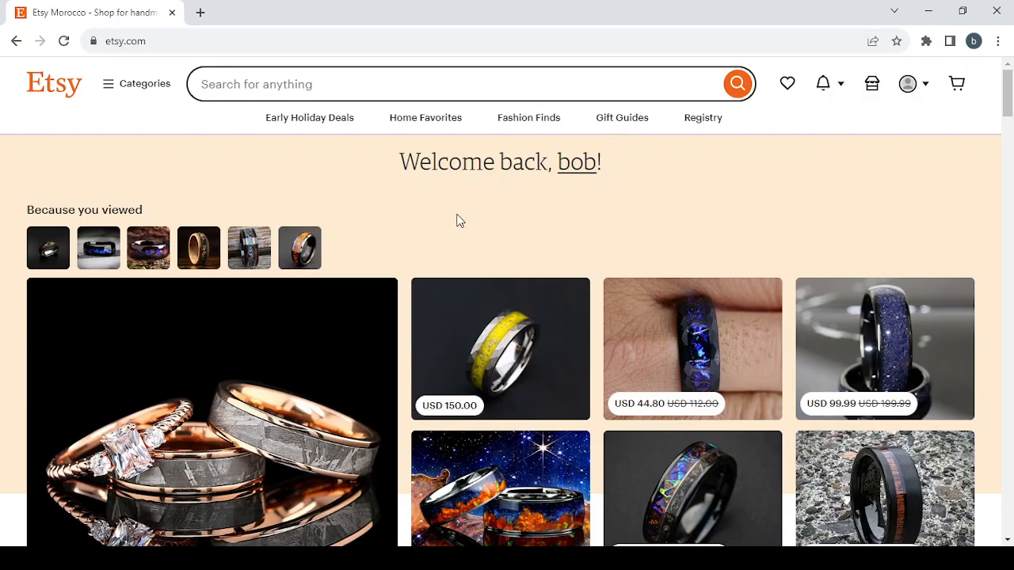
Step: Look through the home page's recommendations, sponsored items, suggested shops, shopper collections and gift categories, ending at the recently viewed items
{"action": "scroll", "coordinate": [457, 220], "scroll_direction": "down", "scroll_amount": 5}
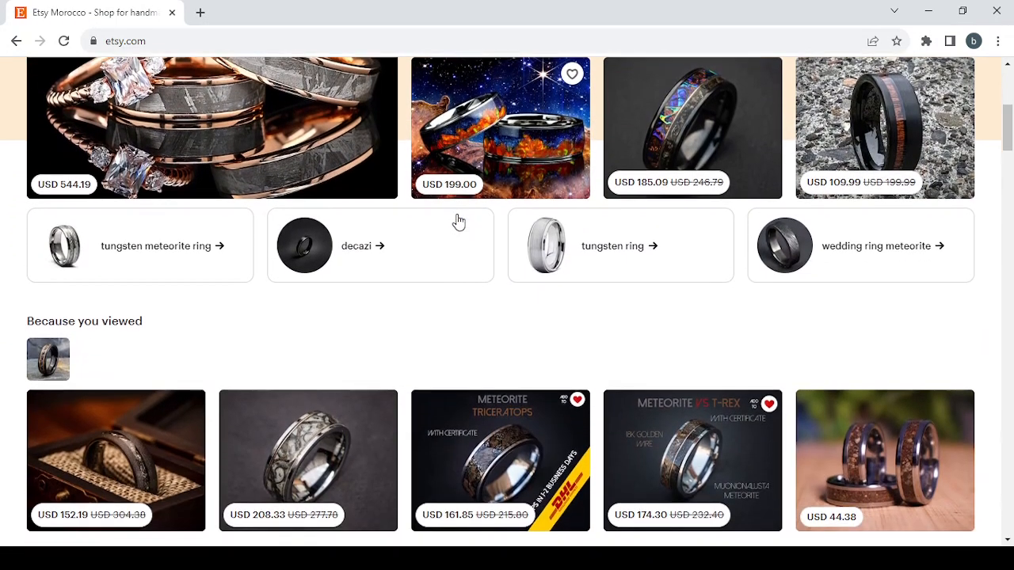
{"action": "scroll", "coordinate": [457, 220], "scroll_direction": "down", "scroll_amount": 6}
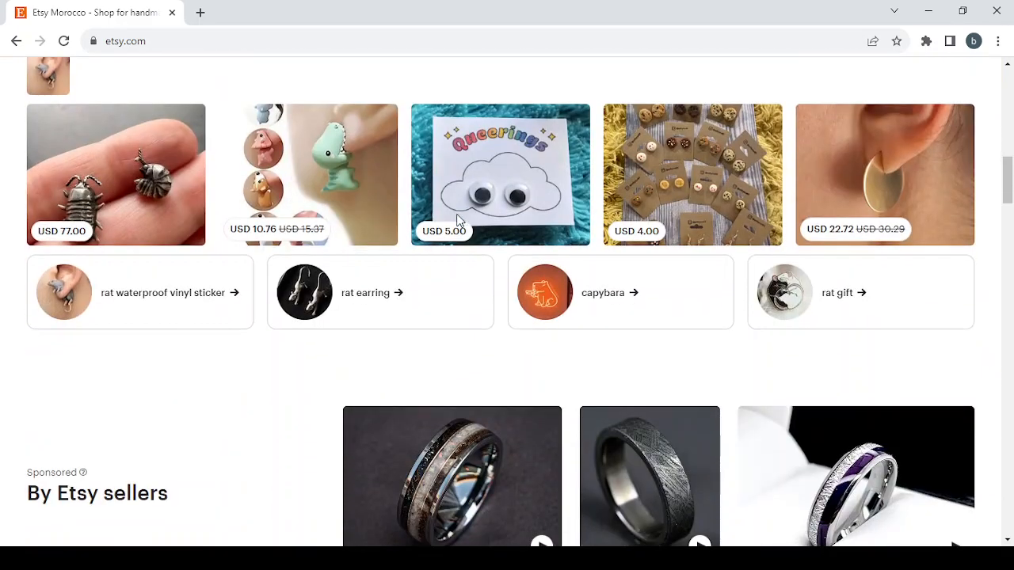
{"action": "scroll", "coordinate": [457, 220], "scroll_direction": "up", "scroll_amount": 12}
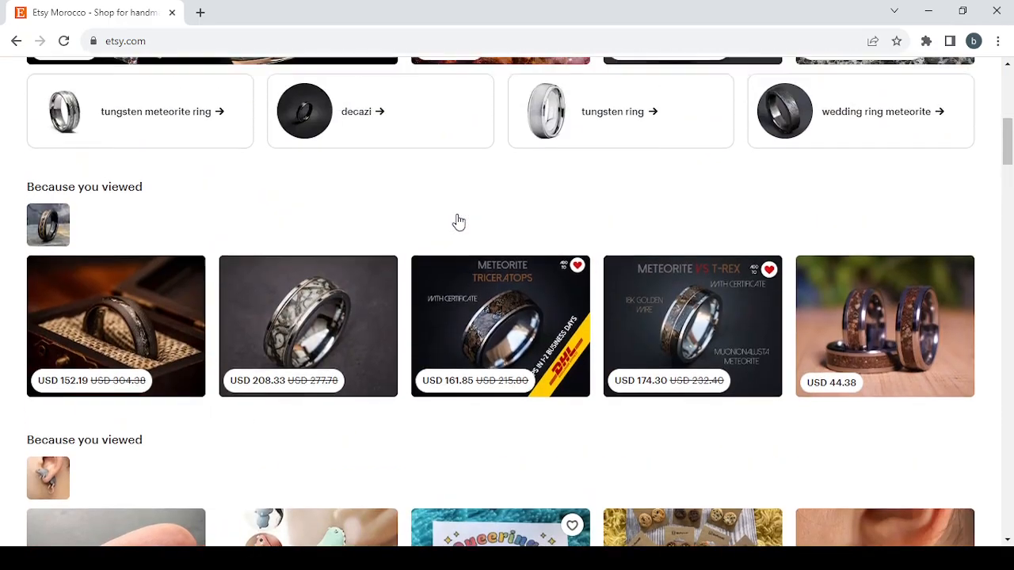
{"action": "scroll", "coordinate": [457, 220], "scroll_direction": "down", "scroll_amount": 12}
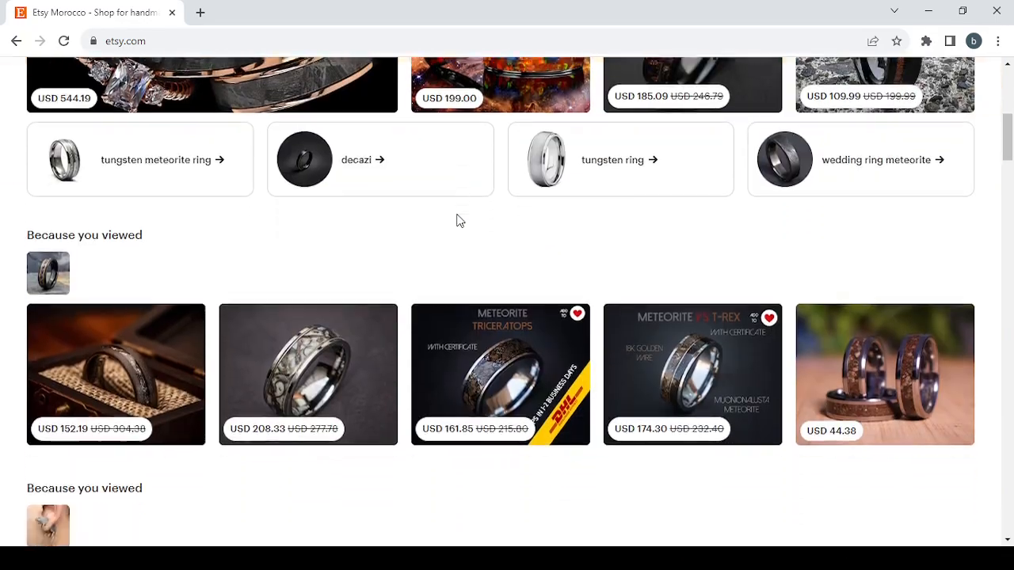
{"action": "scroll", "coordinate": [457, 220], "scroll_direction": "down", "scroll_amount": 9}
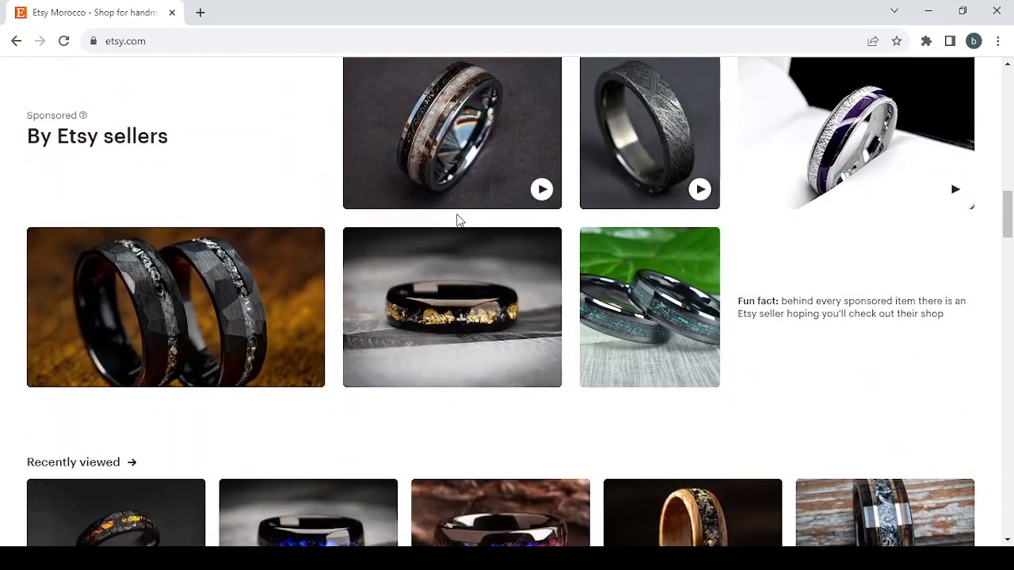
{"action": "scroll", "coordinate": [457, 220], "scroll_direction": "down", "scroll_amount": 3}
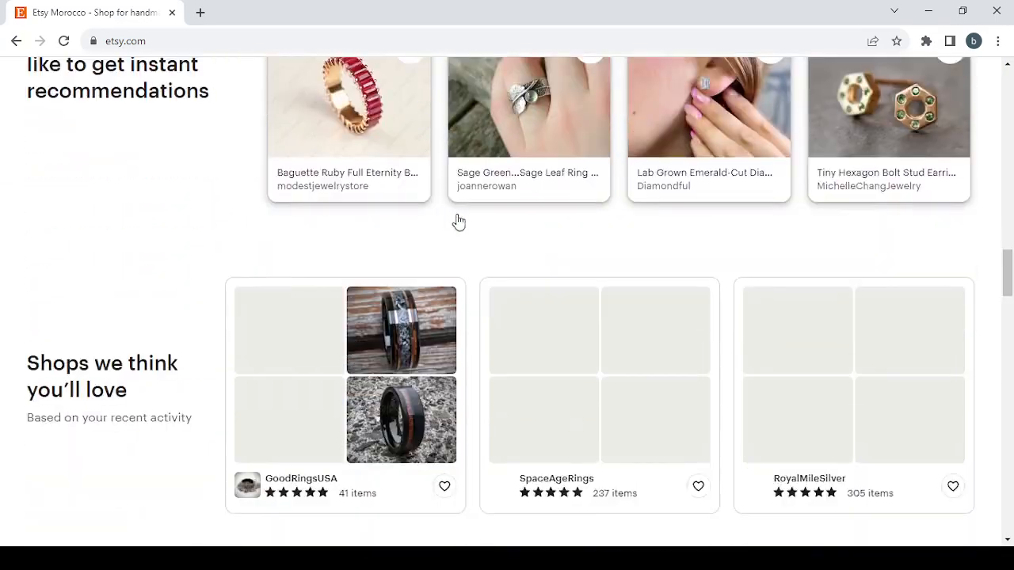
{"action": "scroll", "coordinate": [457, 220], "scroll_direction": "down", "scroll_amount": 8}
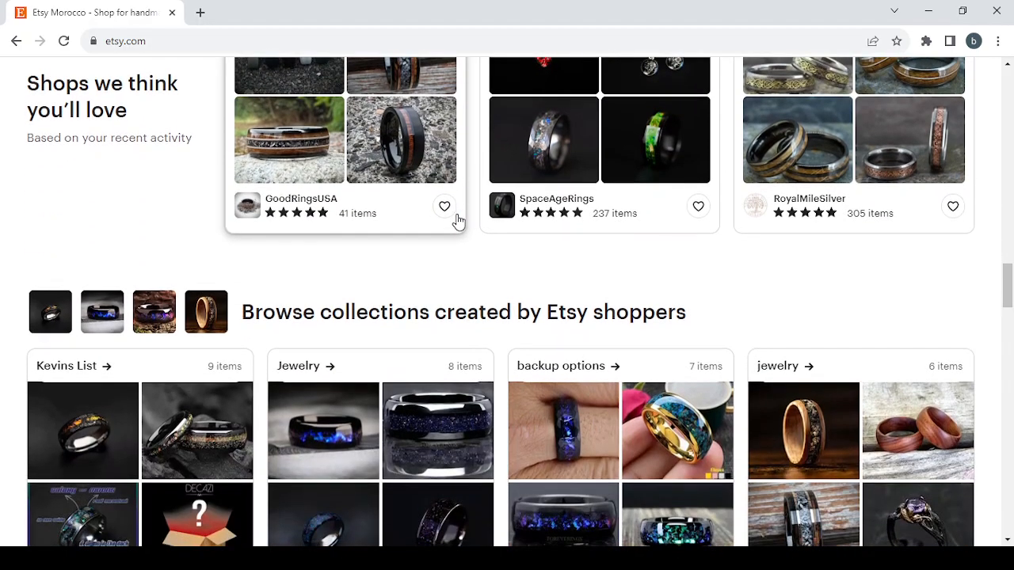
{"action": "scroll", "coordinate": [457, 220], "scroll_direction": "down", "scroll_amount": 12}
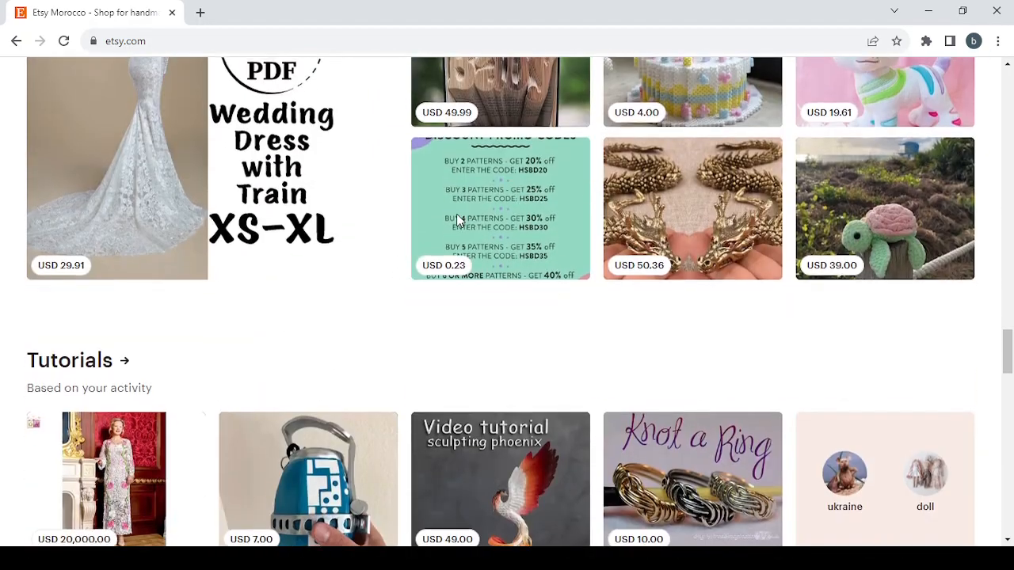
{"action": "scroll", "coordinate": [457, 220], "scroll_direction": "down", "scroll_amount": 10}
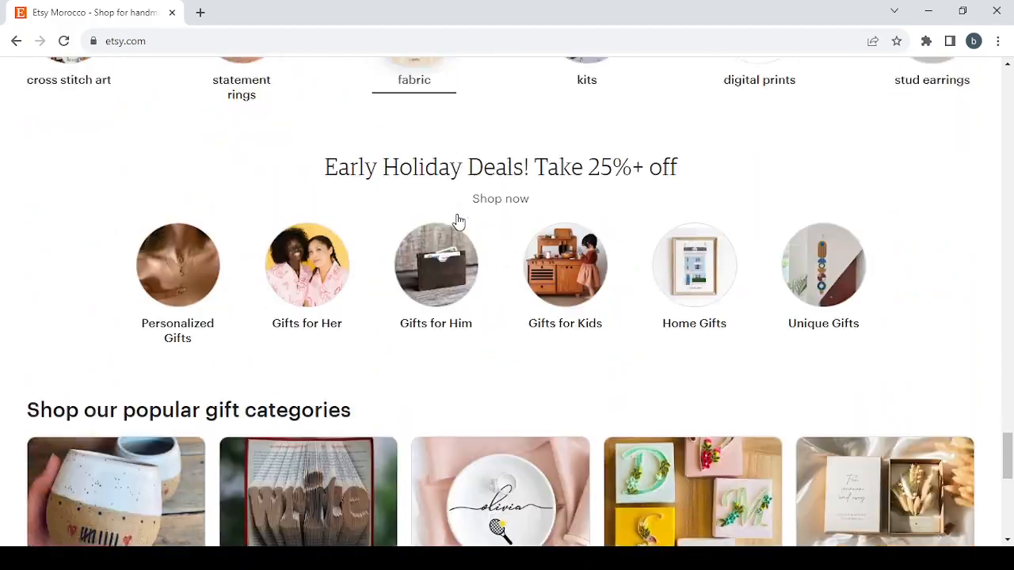
{"action": "scroll", "coordinate": [457, 220], "scroll_direction": "up", "scroll_amount": 20}
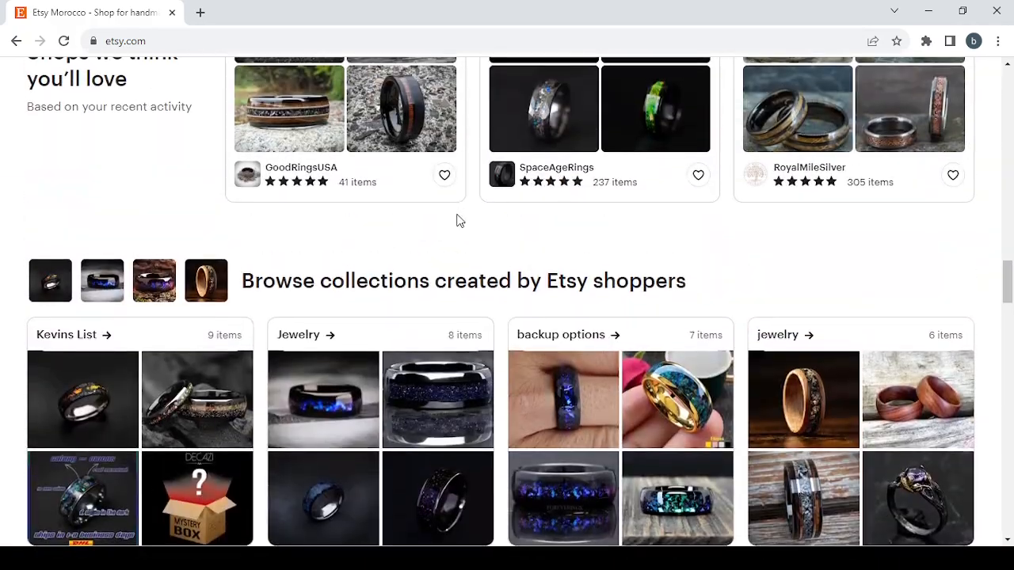
{"action": "scroll", "coordinate": [457, 218], "scroll_direction": "down", "scroll_amount": 2}
{"action": "scroll", "coordinate": [458, 221], "scroll_direction": "up", "scroll_amount": 7}
{"action": "scroll", "coordinate": [457, 220], "scroll_direction": "up", "scroll_amount": 5}
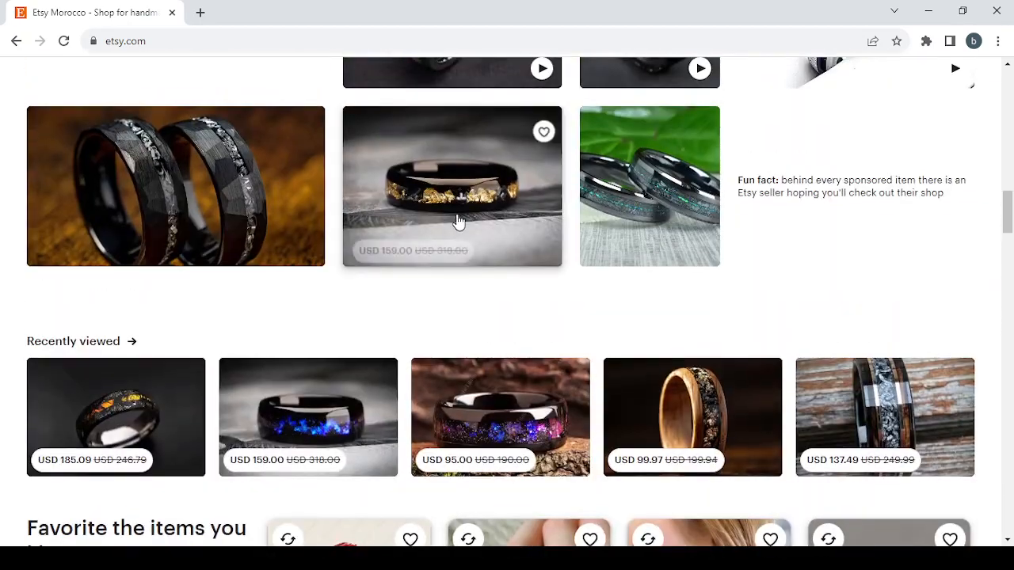
{"action": "scroll", "coordinate": [457, 220], "scroll_direction": "down", "scroll_amount": 2}
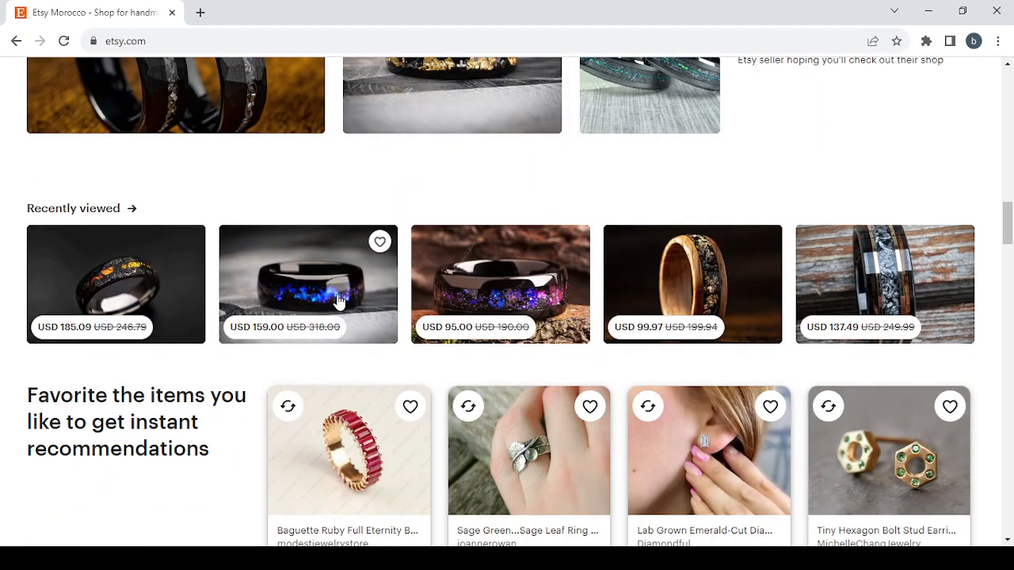
Step: Open the recently viewed Galaxy Ring listing and browse its photos to the picture showing two rings
{"action": "left_click", "coordinate": [339, 301]}
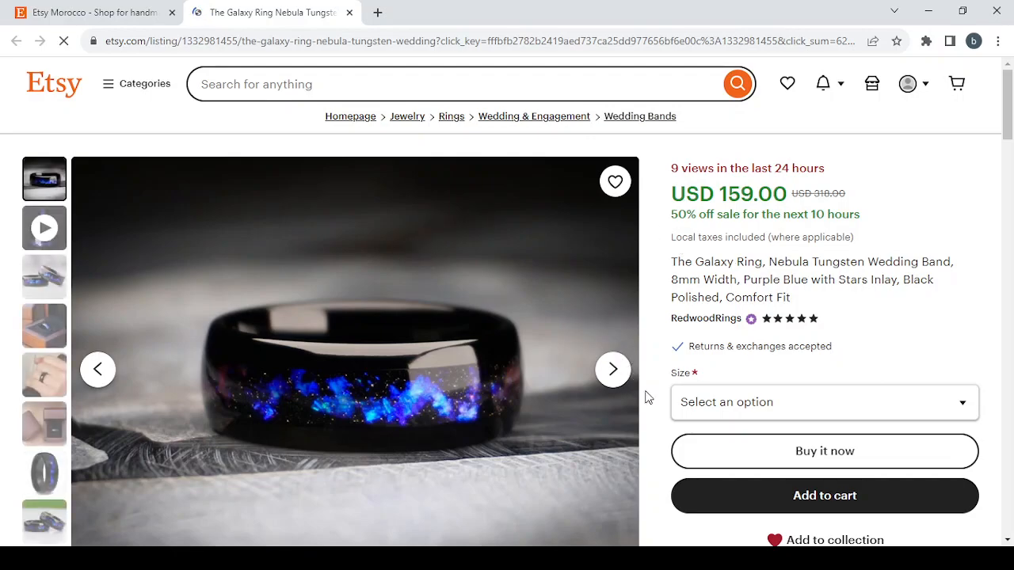
{"action": "left_click", "coordinate": [622, 380]}
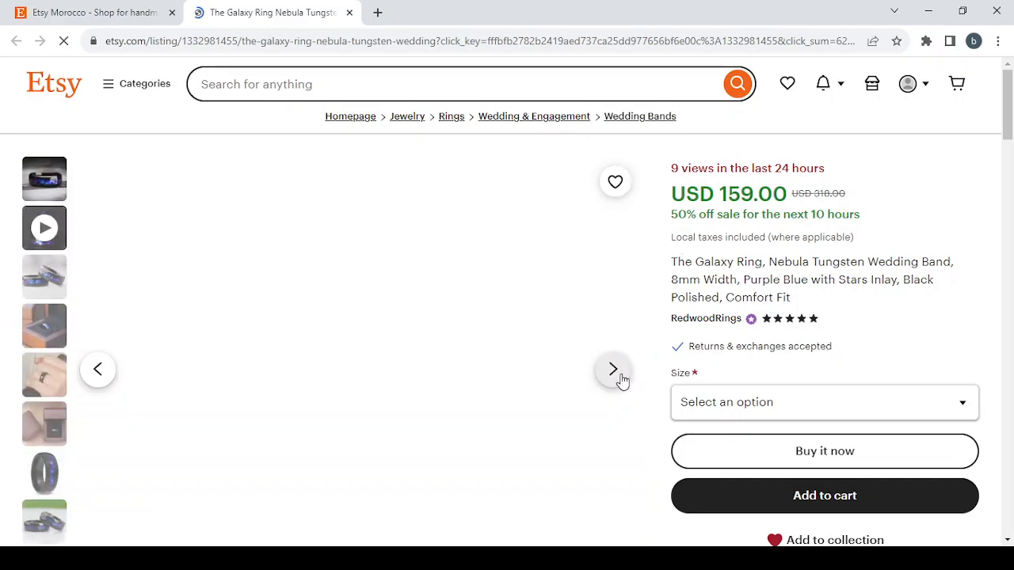
{"action": "left_click", "coordinate": [622, 380]}
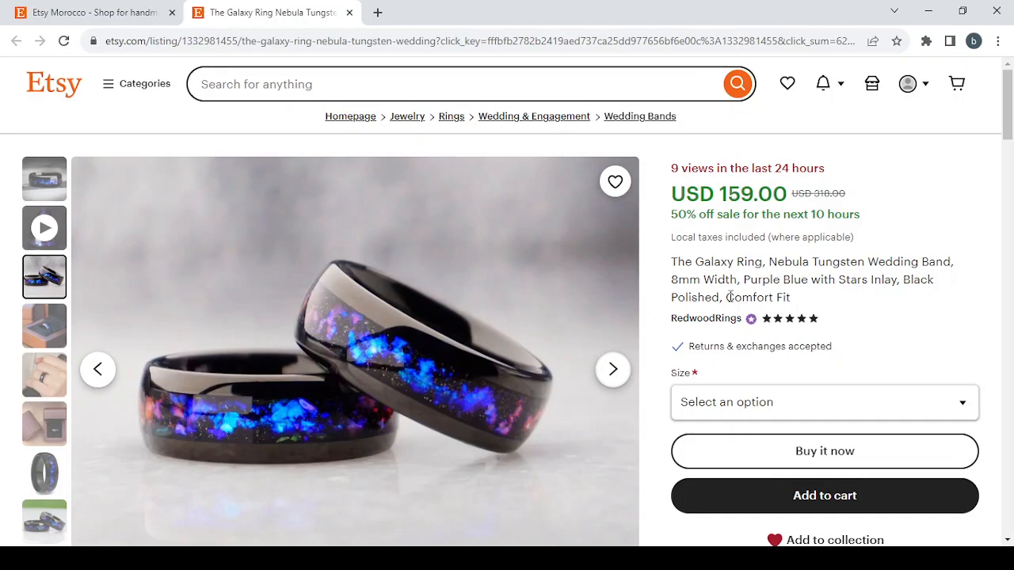
Step: Examine the ring listing's reviews, full item description and shipping and return policies, and close the listing
{"action": "scroll", "coordinate": [732, 286], "scroll_direction": "down", "scroll_amount": 2}
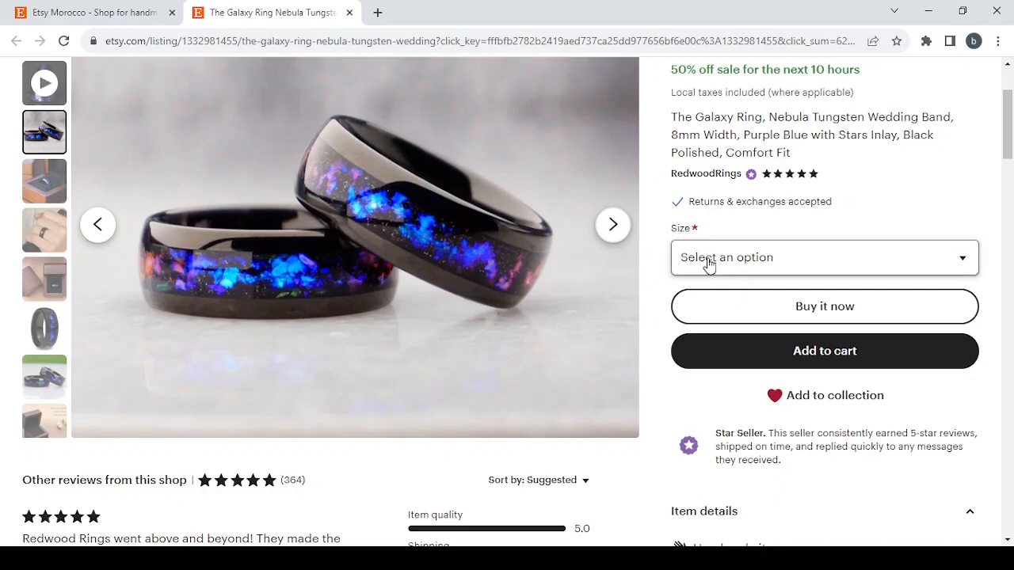
{"action": "scroll", "coordinate": [707, 264], "scroll_direction": "down", "scroll_amount": 4}
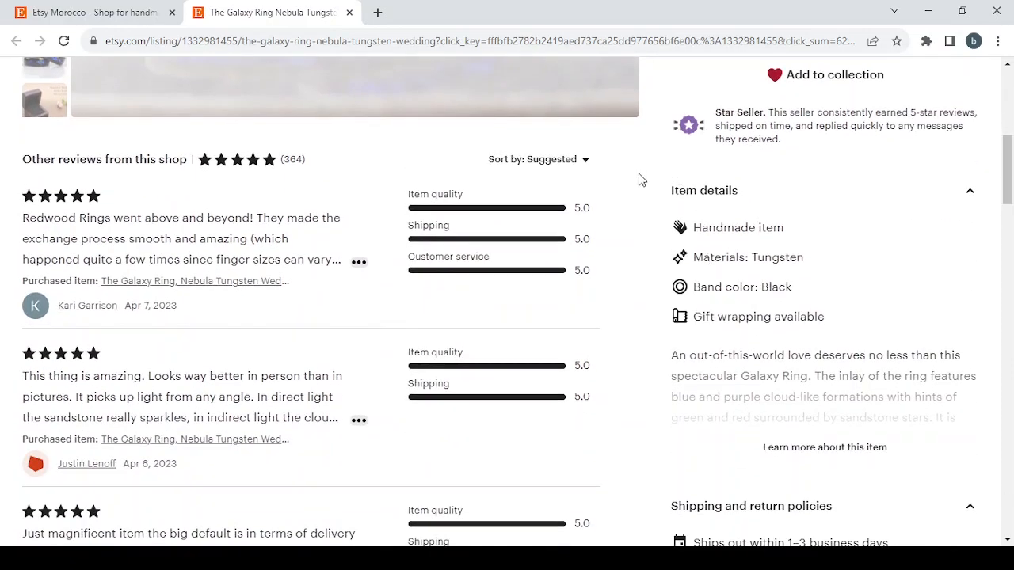
{"action": "left_click", "coordinate": [836, 453]}
{"action": "scroll", "coordinate": [839, 459], "scroll_direction": "down", "scroll_amount": 10}
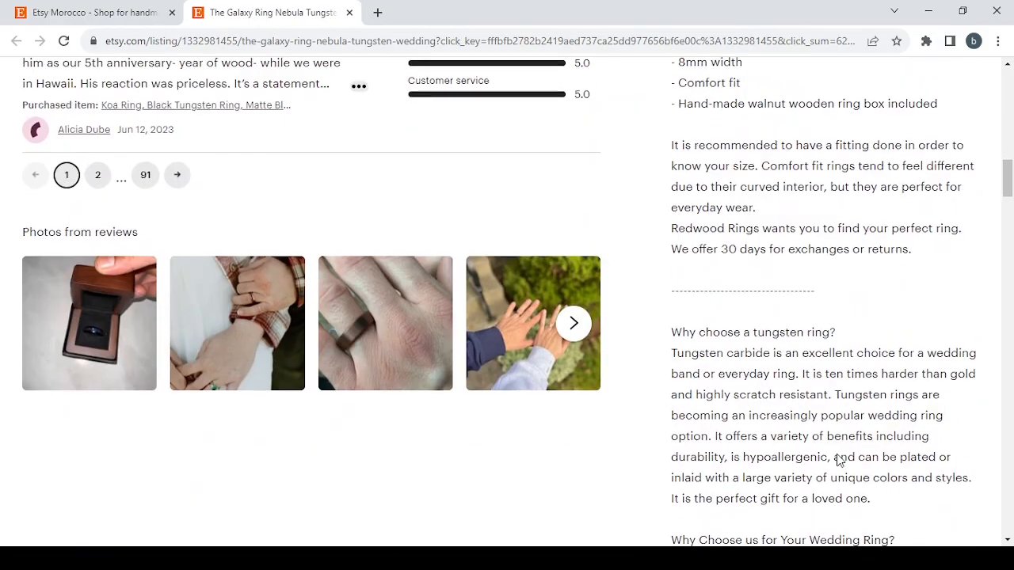
{"action": "scroll", "coordinate": [839, 457], "scroll_direction": "down", "scroll_amount": 10}
{"action": "scroll", "coordinate": [837, 455], "scroll_direction": "down", "scroll_amount": 20}
{"action": "scroll", "coordinate": [840, 459], "scroll_direction": "up", "scroll_amount": 5}
{"action": "scroll", "coordinate": [823, 463], "scroll_direction": "up", "scroll_amount": 3}
{"action": "scroll", "coordinate": [689, 475], "scroll_direction": "down", "scroll_amount": 1}
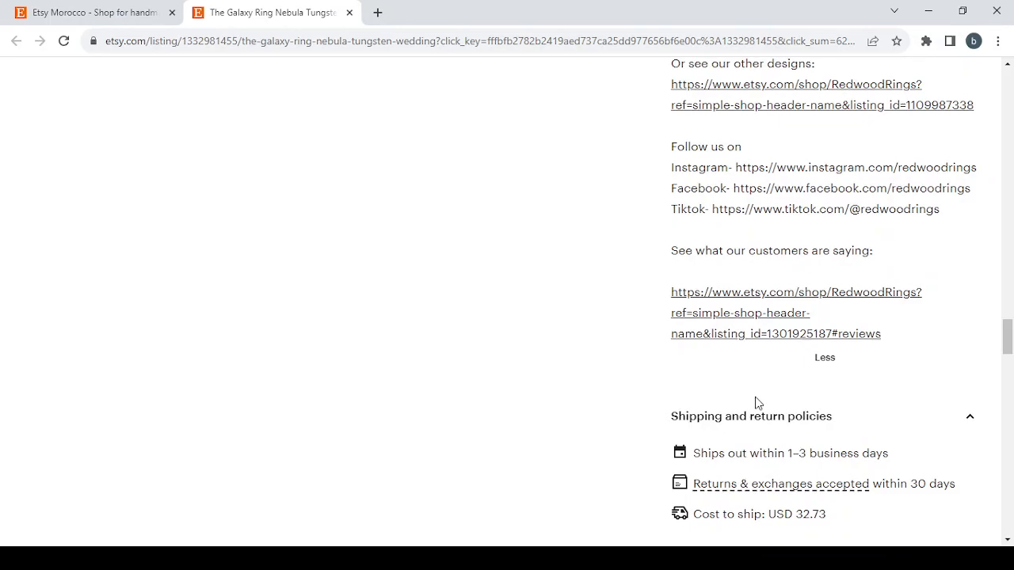
{"action": "scroll", "coordinate": [844, 425], "scroll_direction": "down", "scroll_amount": 3}
{"action": "scroll", "coordinate": [846, 425], "scroll_direction": "up", "scroll_amount": 12}
{"action": "scroll", "coordinate": [846, 425], "scroll_direction": "up", "scroll_amount": 15}
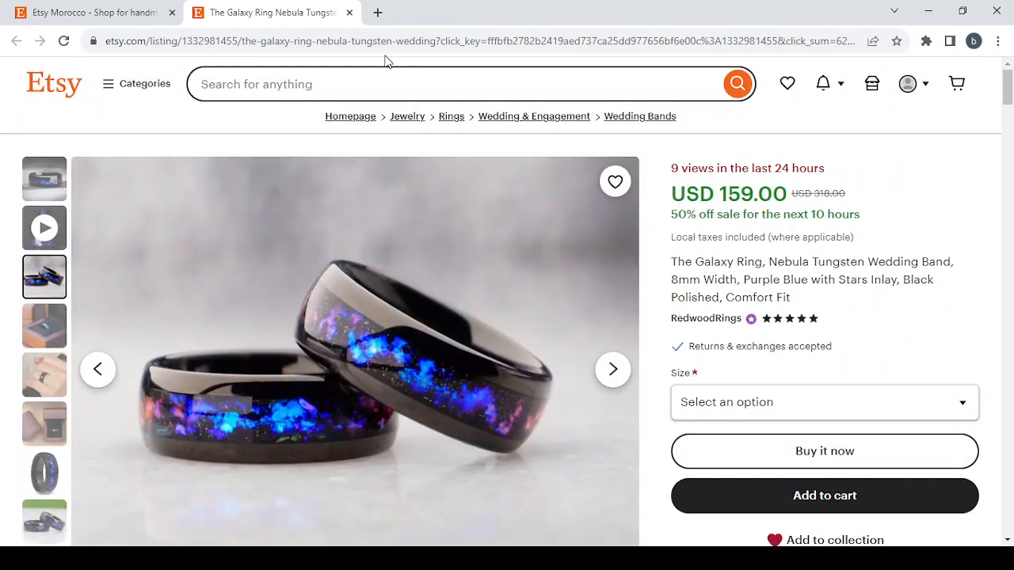
{"action": "left_click", "coordinate": [348, 13]}
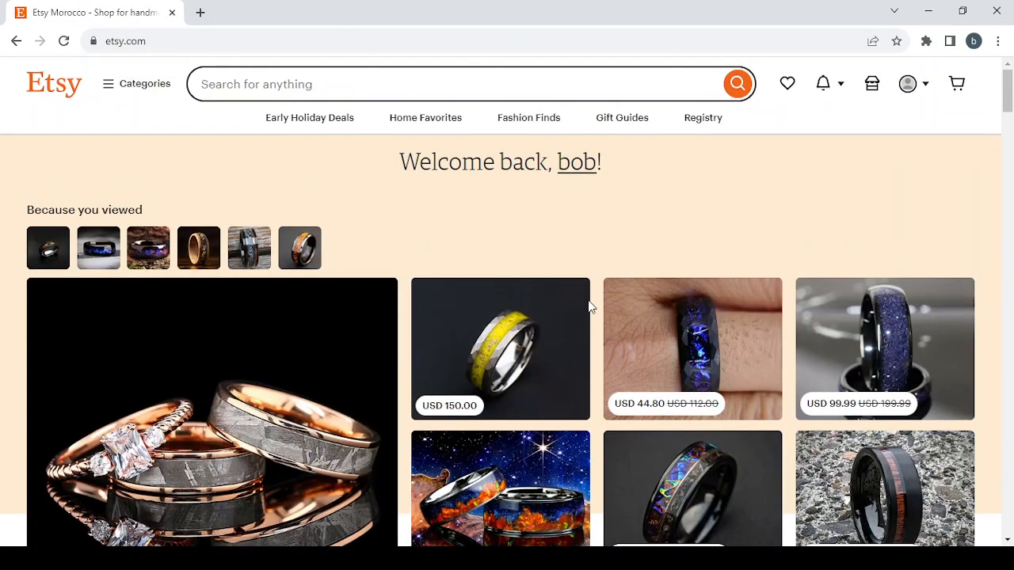
Step: Open the shop setup and go back to its Shop preferences stage
{"action": "left_click", "coordinate": [871, 84]}
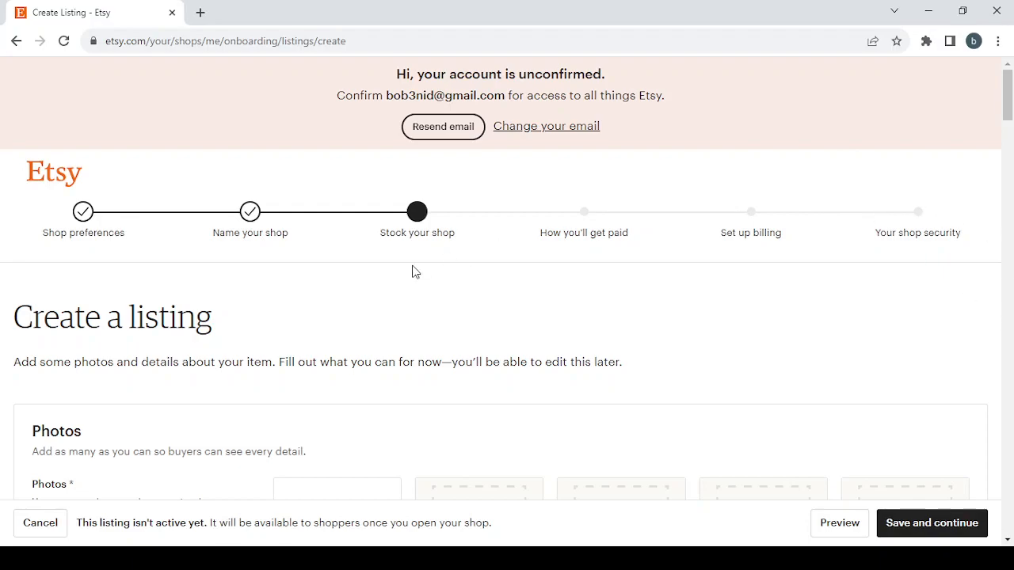
{"action": "left_click", "coordinate": [81, 213]}
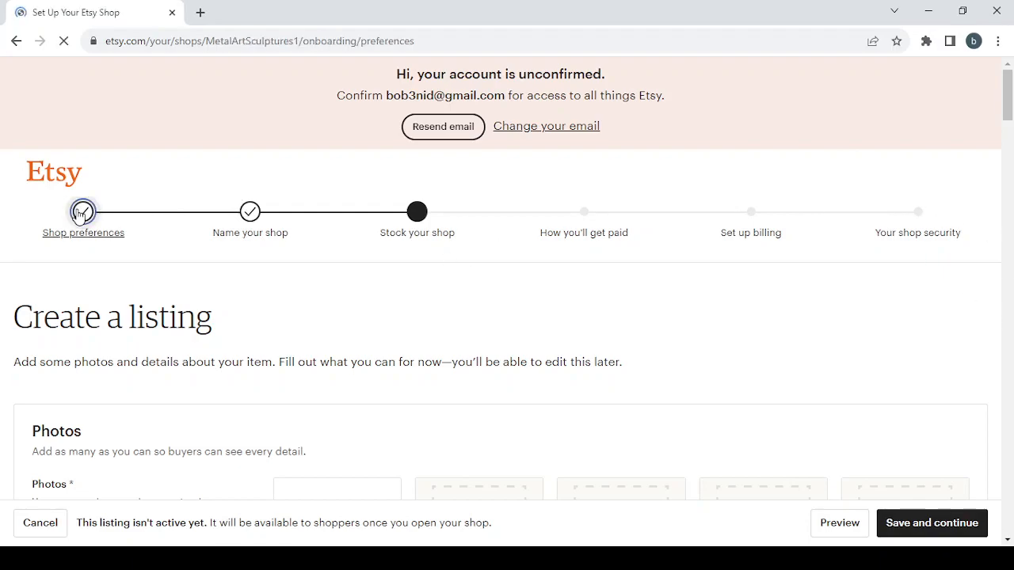
{"action": "scroll", "coordinate": [360, 369], "scroll_direction": "down", "scroll_amount": 2}
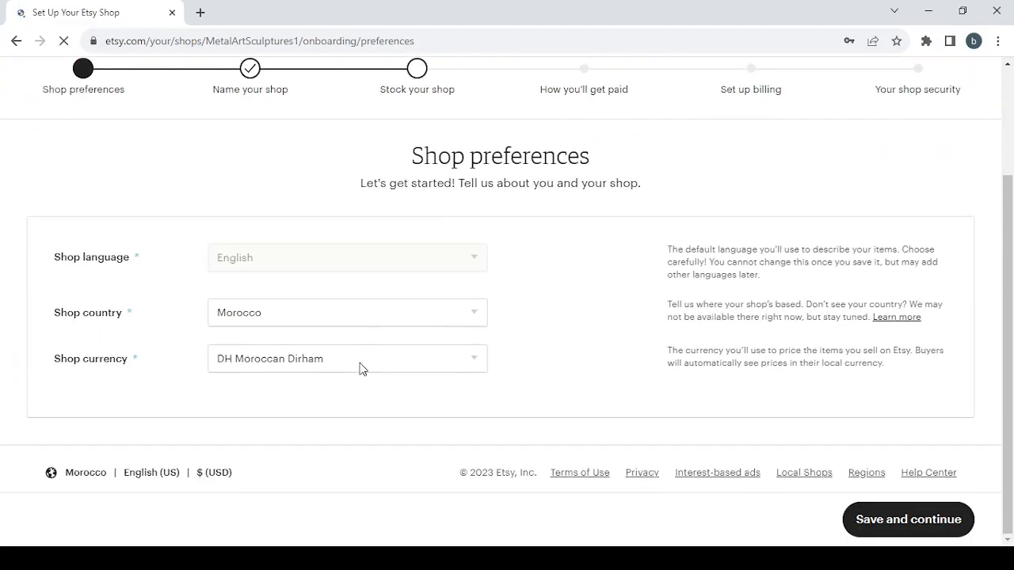
Step: Set the shop currency to United States Dollar and save the shop preferences
{"action": "mouse_move", "coordinate": [248, 262]}
{"action": "left_click", "coordinate": [354, 363]}
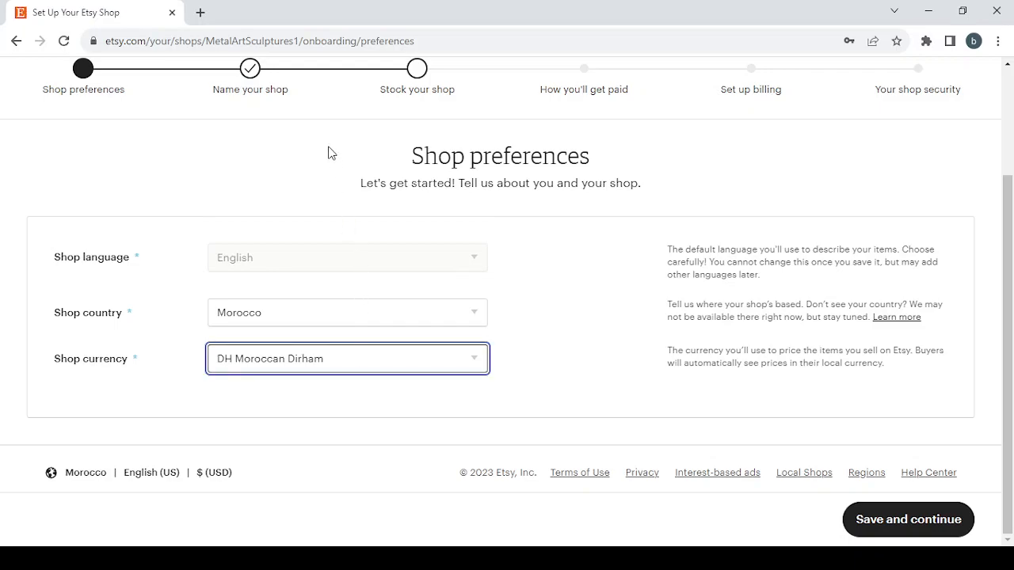
{"action": "left_click", "coordinate": [317, 105]}
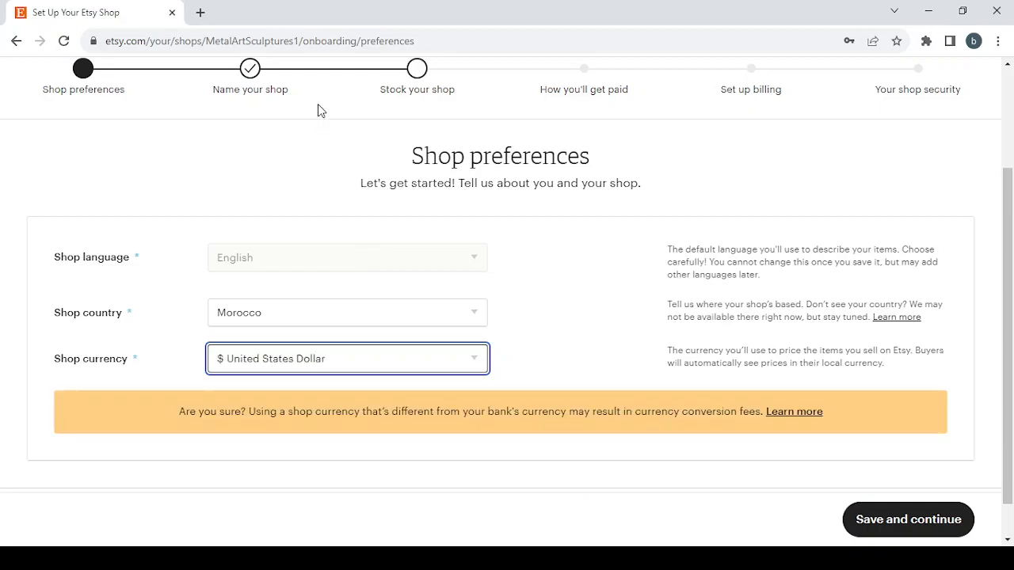
{"action": "left_click", "coordinate": [898, 521]}
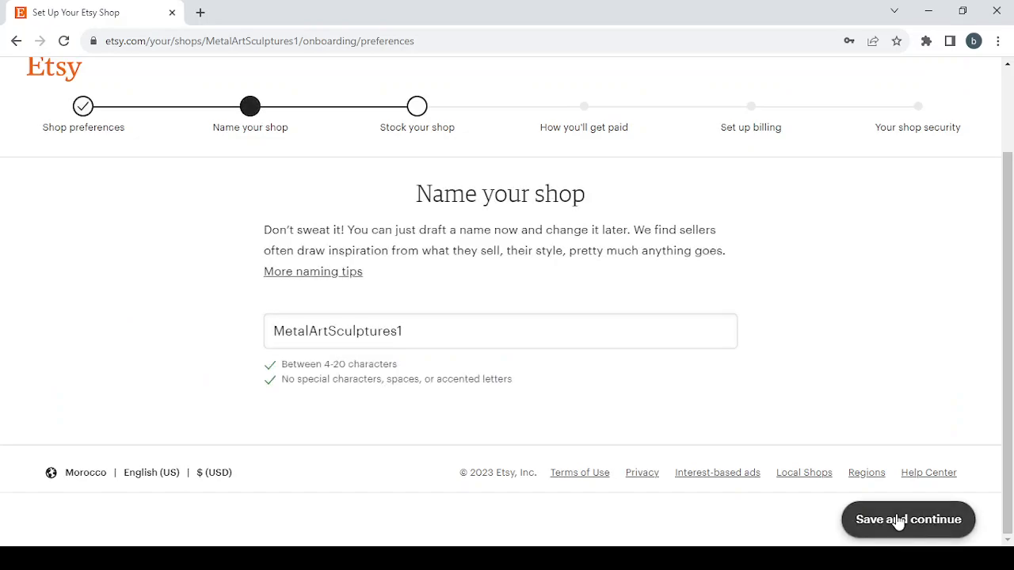
Step: Replace the existing shop name with "Handmade Stamps and Ink Pads"
{"action": "left_click_drag", "start_coordinate": [409, 331], "coordinate": [344, 331]}
{"action": "left_click_drag", "start_coordinate": [290, 298], "coordinate": [198, 289]}
{"action": "key", "text": "BackSpace"}
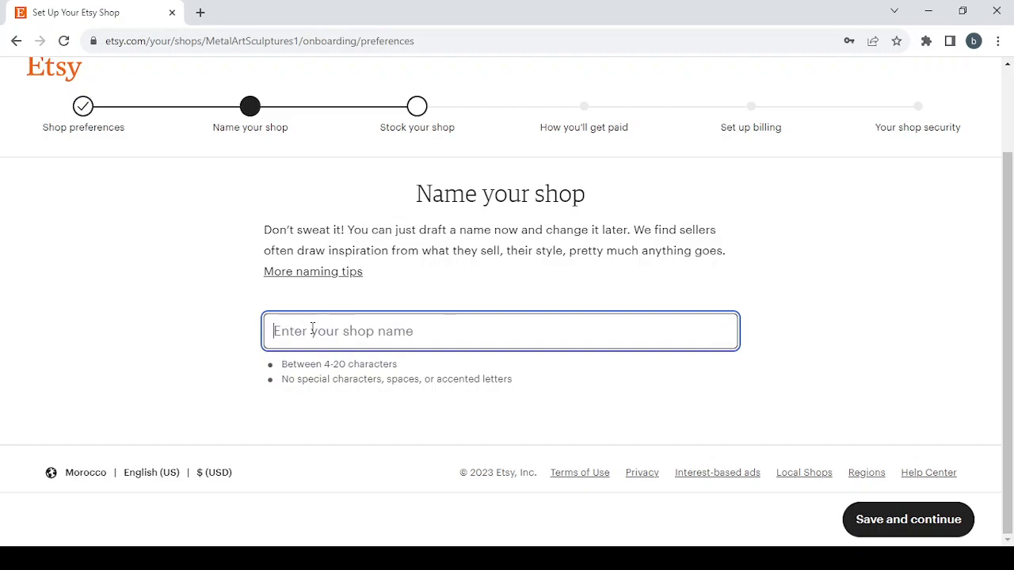
{"action": "type", "text": "Handmade Stamps and Ink Pads"}
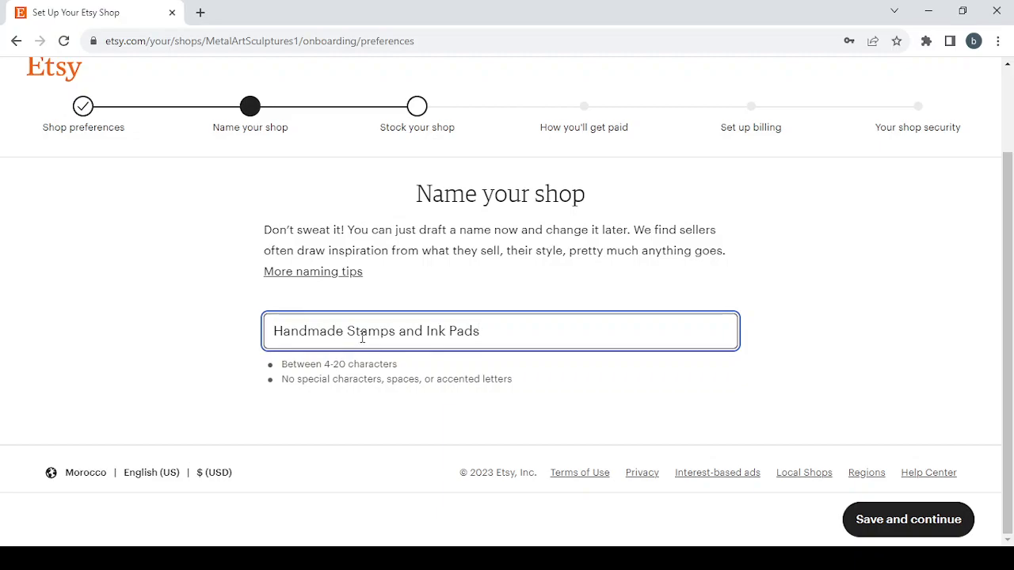
Step: Remove all spaces from the shop name, making it "HandmadeStampsandInkPads"
{"action": "key", "text": "BackSpace"}
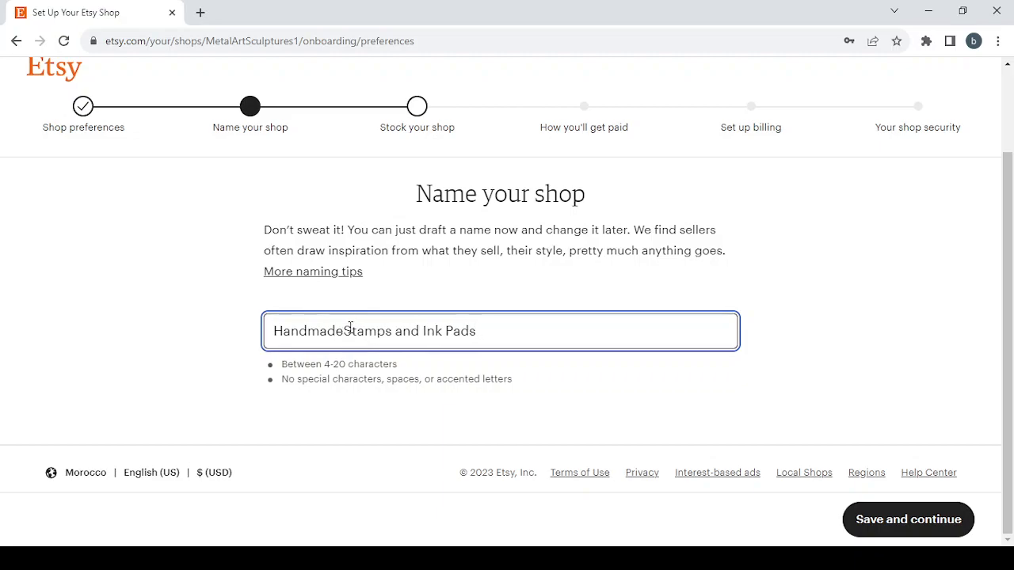
{"action": "left_click", "coordinate": [397, 332]}
{"action": "key", "text": "BackSpace"}
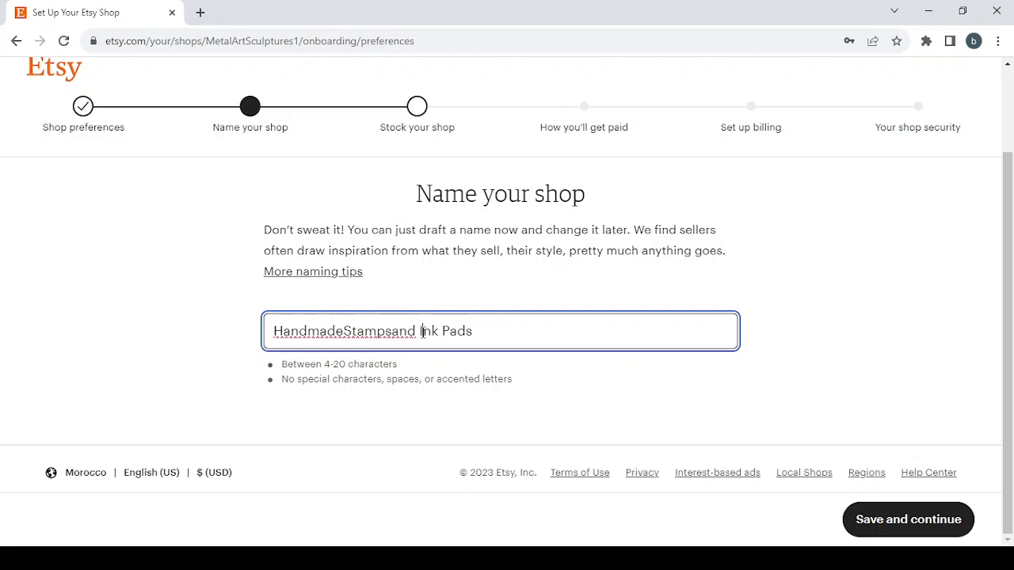
{"action": "left_click", "coordinate": [421, 331]}
{"action": "key", "text": "BackSpace"}
{"action": "key", "text": "BackSpace"}
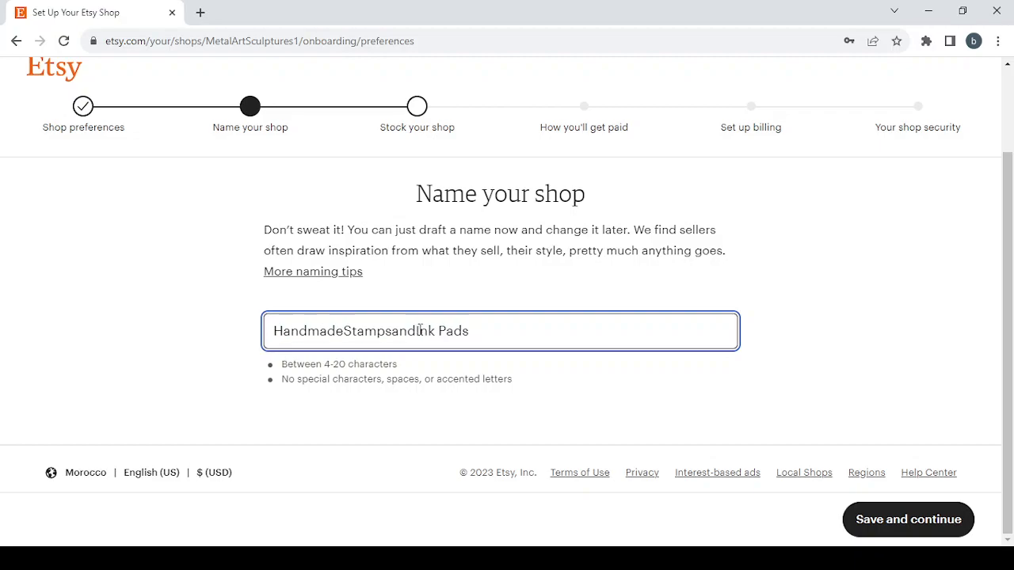
{"action": "left_click", "coordinate": [437, 331]}
{"action": "key", "text": "BackSpace"}
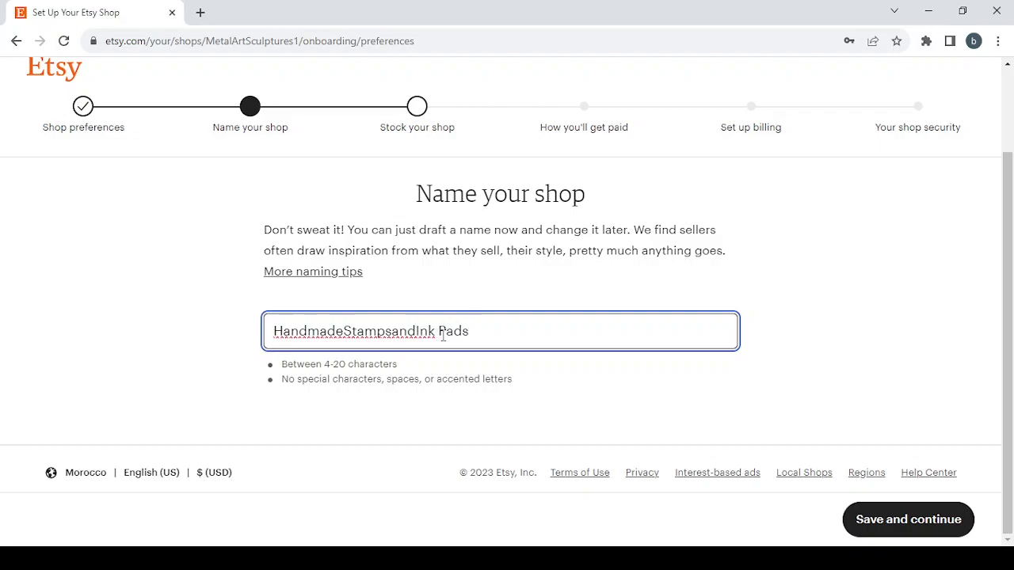
{"action": "key", "text": "BackSpace"}
Step: Delete the word "and" from the shop name, shortening it to "HandmadeStampsInkPads"
{"action": "left_click_drag", "start_coordinate": [415, 333], "coordinate": [399, 332]}
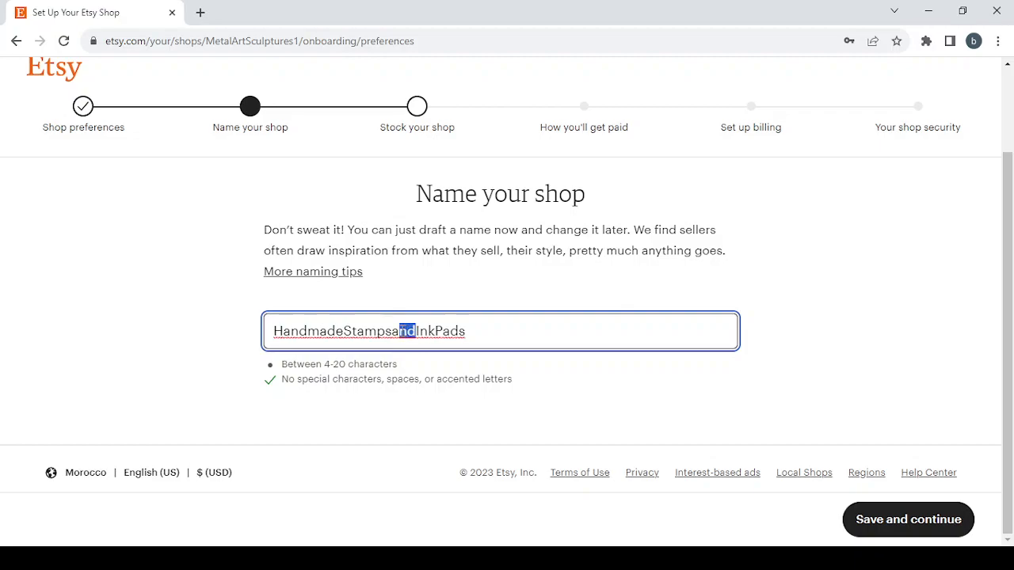
{"action": "key", "text": "BackSpace"}
{"action": "key", "text": "BackSpace"}
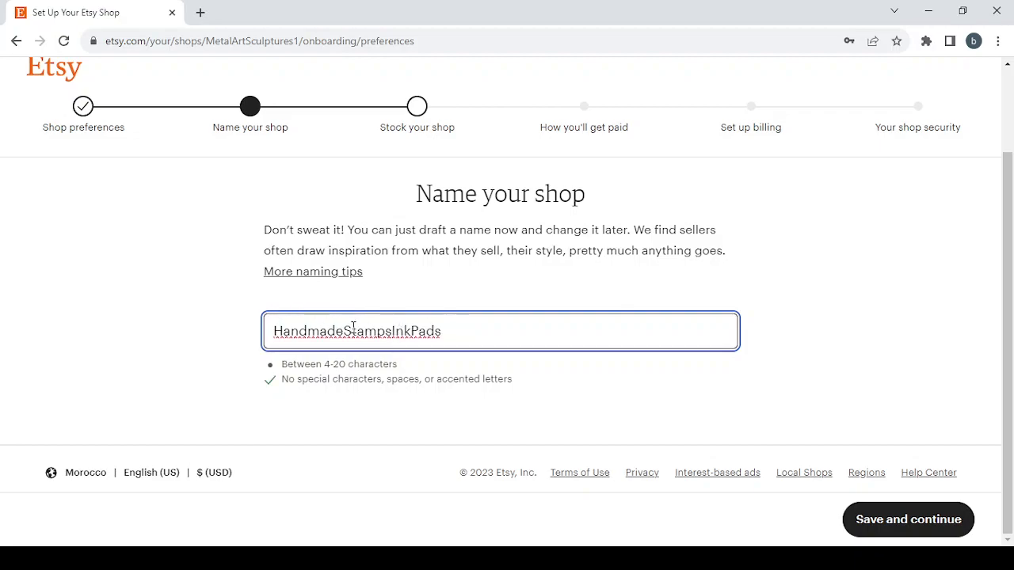
Step: Remove "Handmade" from the shop name and insert "and" to make it "StampsandInkPads", saving the name to continue
{"action": "left_click_drag", "start_coordinate": [343, 331], "coordinate": [46, 380]}
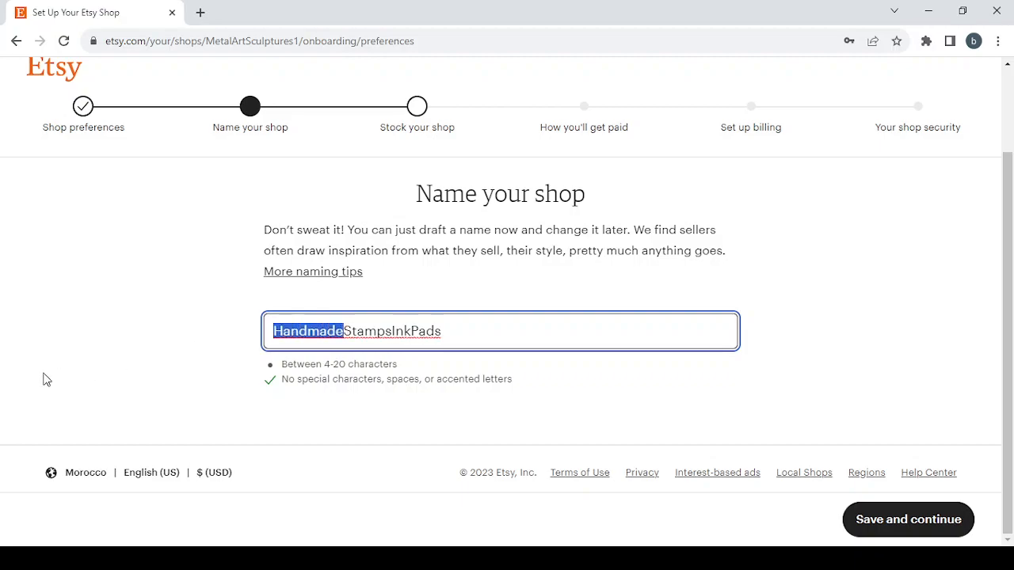
{"action": "key", "text": "BackSpace"}
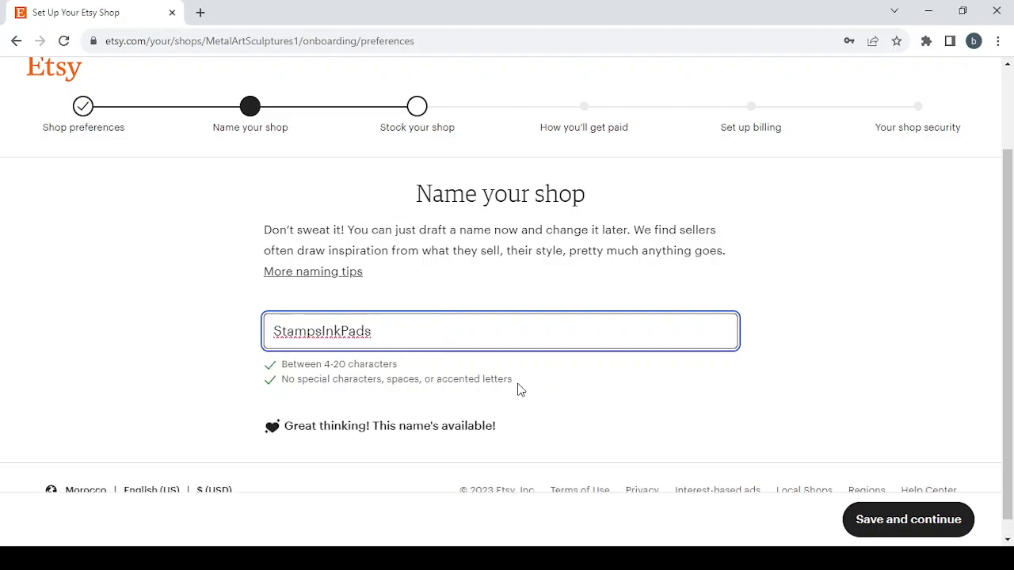
{"action": "left_click", "coordinate": [322, 331]}
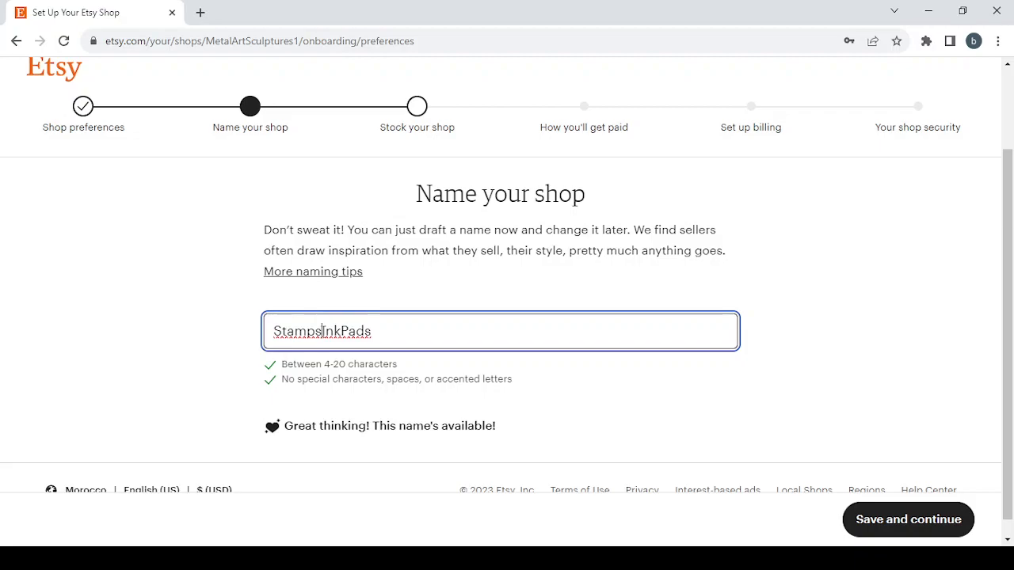
{"action": "type", "text": "and"}
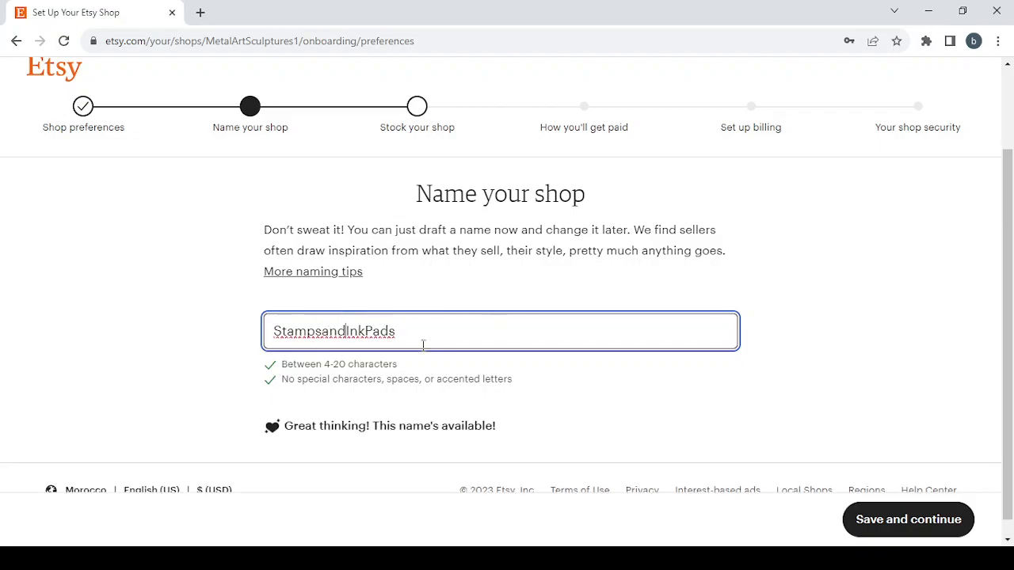
{"action": "scroll", "coordinate": [689, 396], "scroll_direction": "down", "scroll_amount": 1}
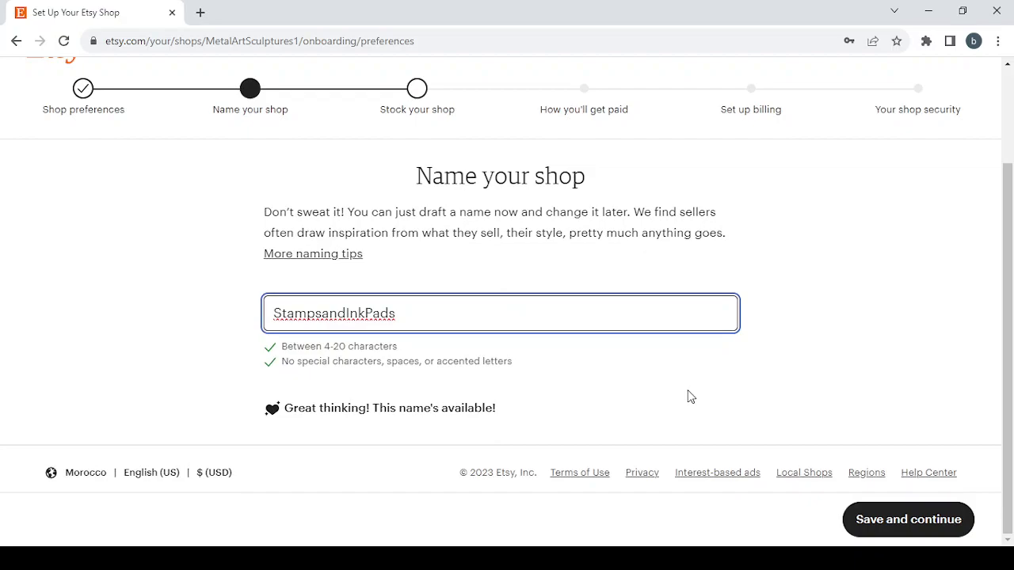
{"action": "left_click", "coordinate": [898, 529]}
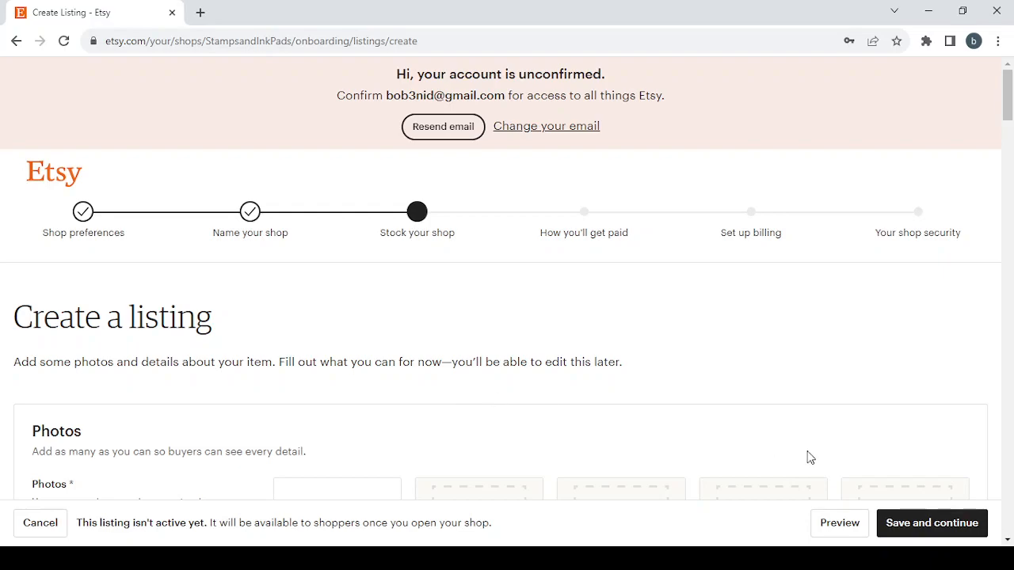
Step: Try to save the blank listing and examine its required photos, inventory, listing details and shipping sections
{"action": "left_click", "coordinate": [940, 530]}
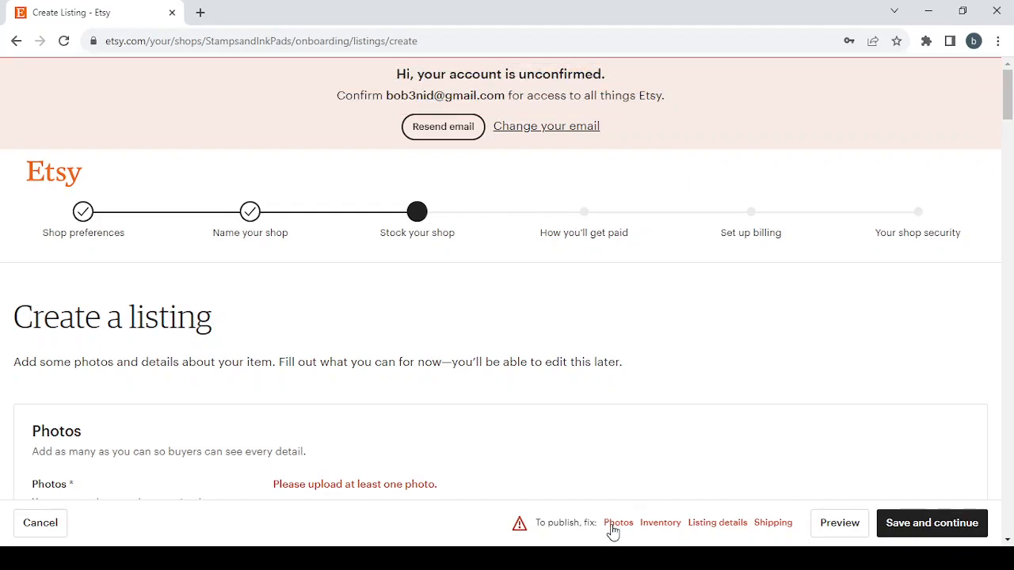
{"action": "left_click", "coordinate": [616, 524]}
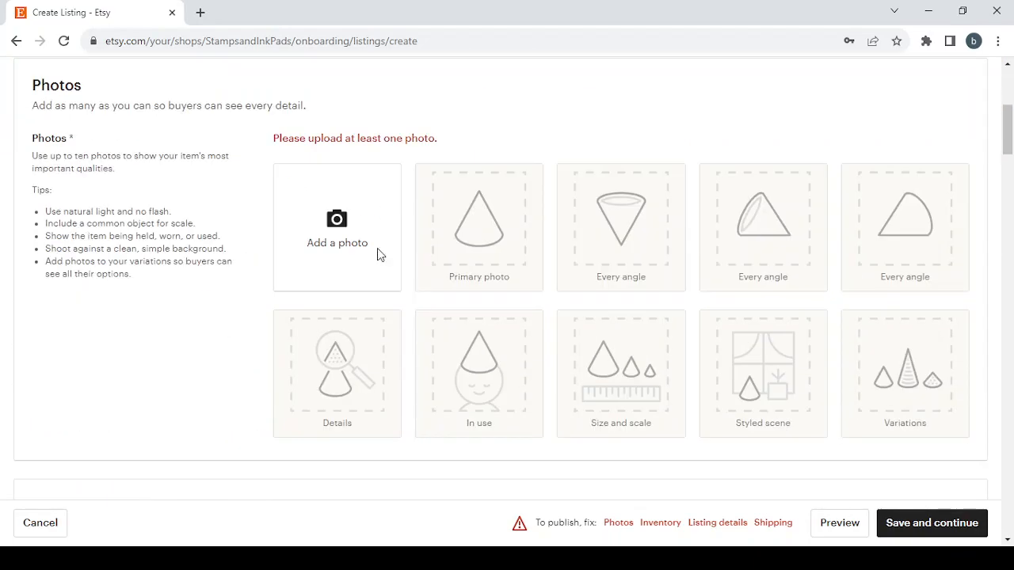
{"action": "left_click", "coordinate": [660, 532]}
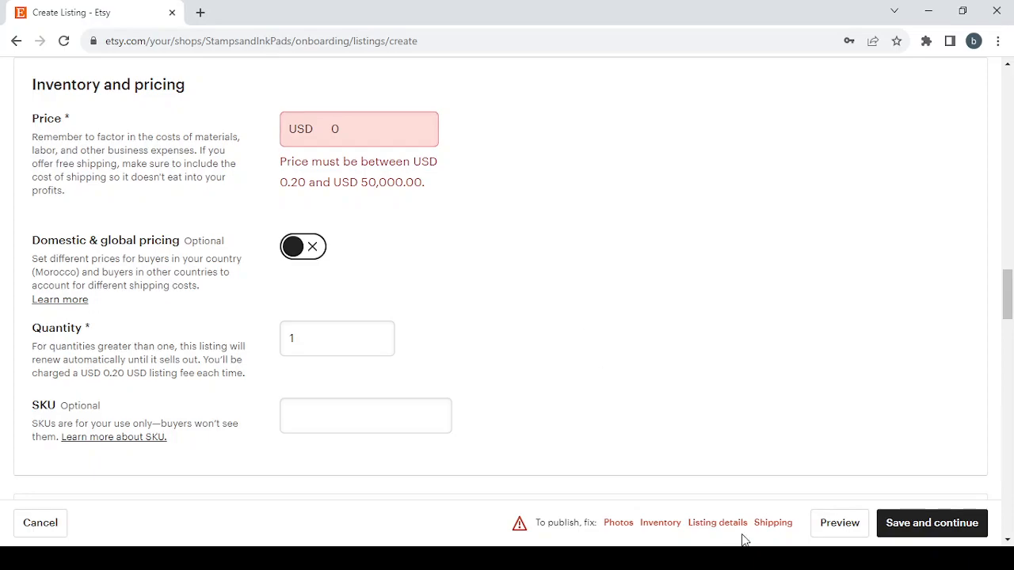
{"action": "left_click", "coordinate": [716, 523]}
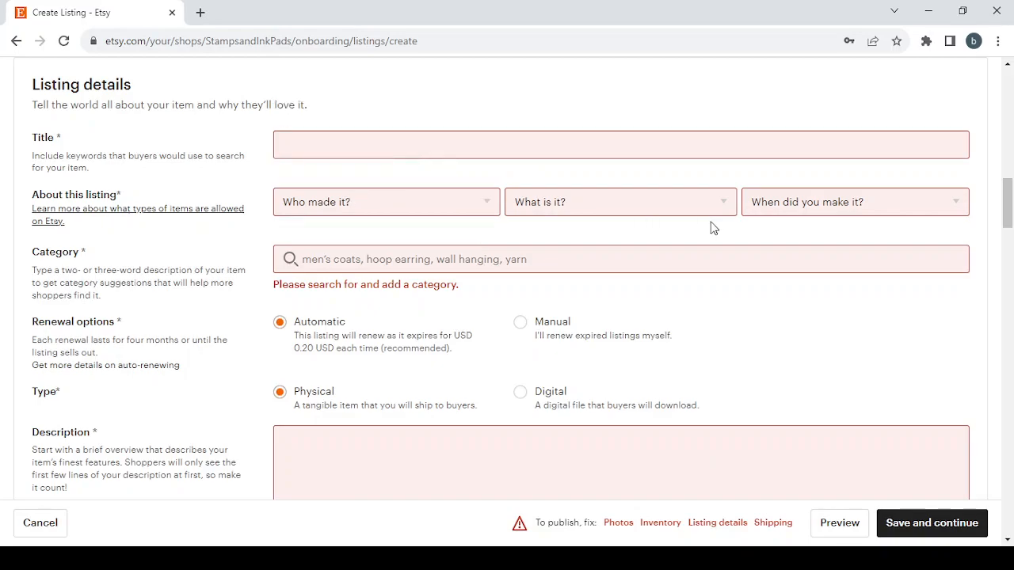
{"action": "left_click", "coordinate": [780, 525]}
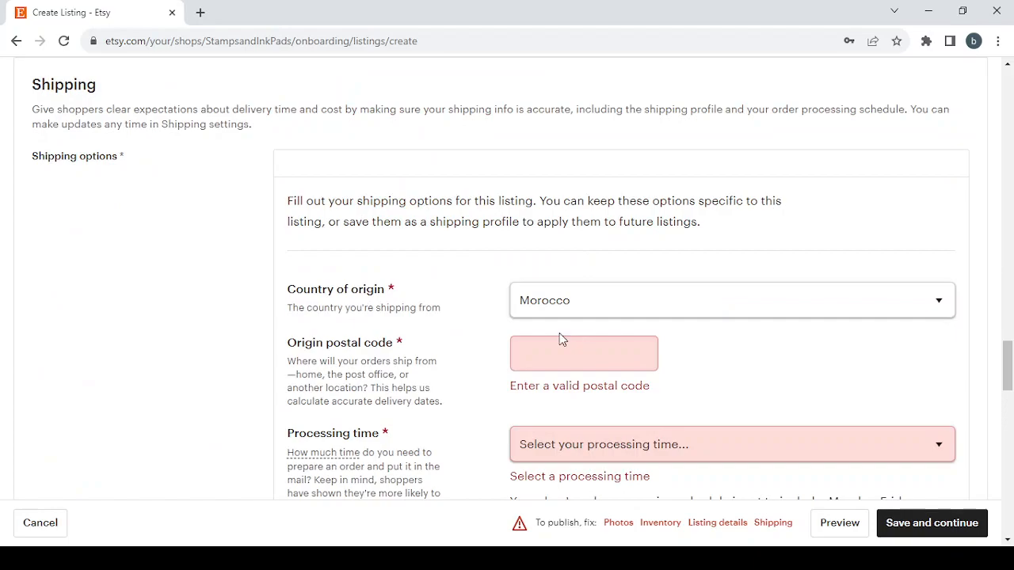
{"action": "scroll", "coordinate": [560, 338], "scroll_direction": "down", "scroll_amount": 3}
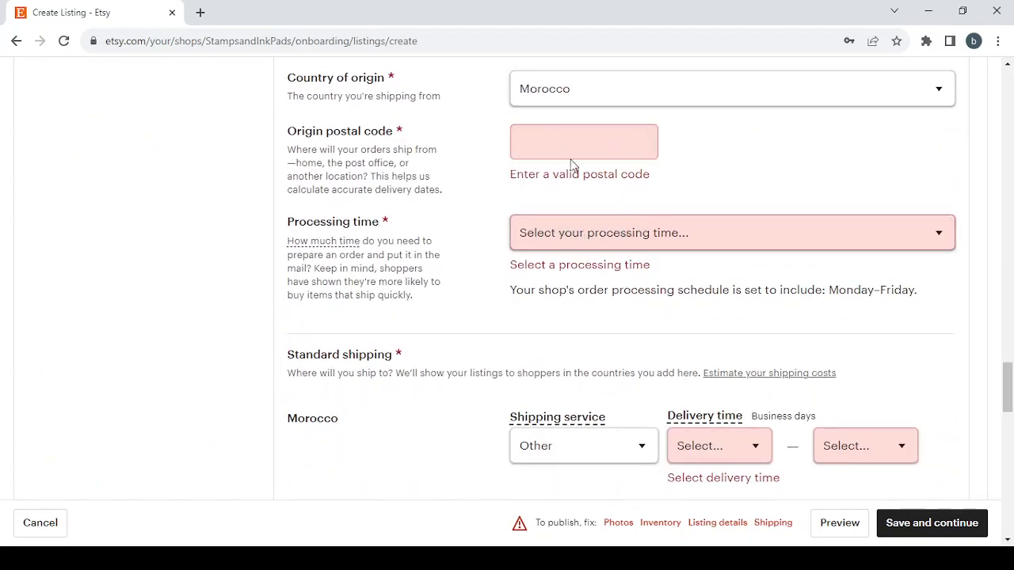
{"action": "scroll", "coordinate": [536, 280], "scroll_direction": "down", "scroll_amount": 1}
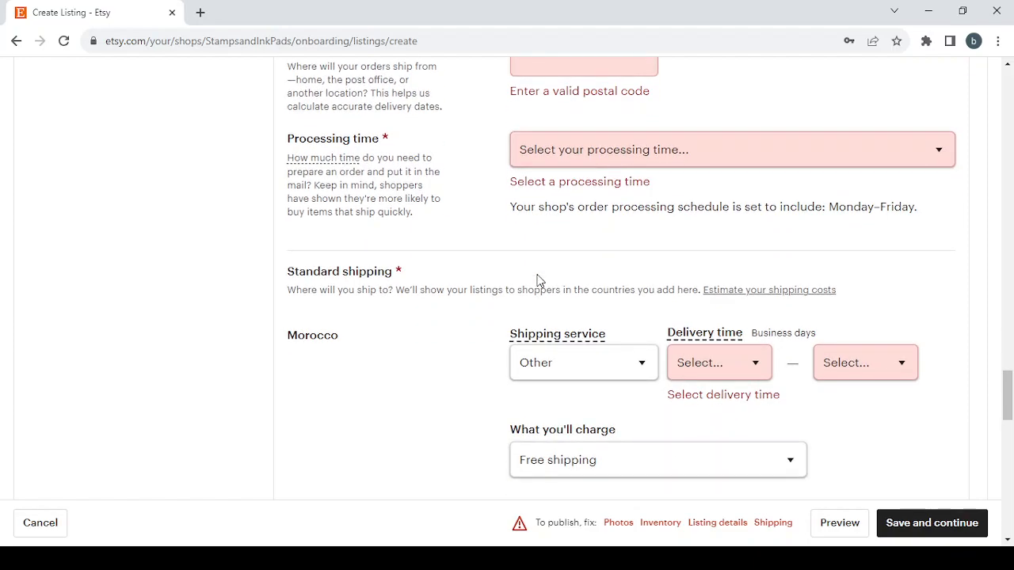
{"action": "left_click", "coordinate": [618, 529]}
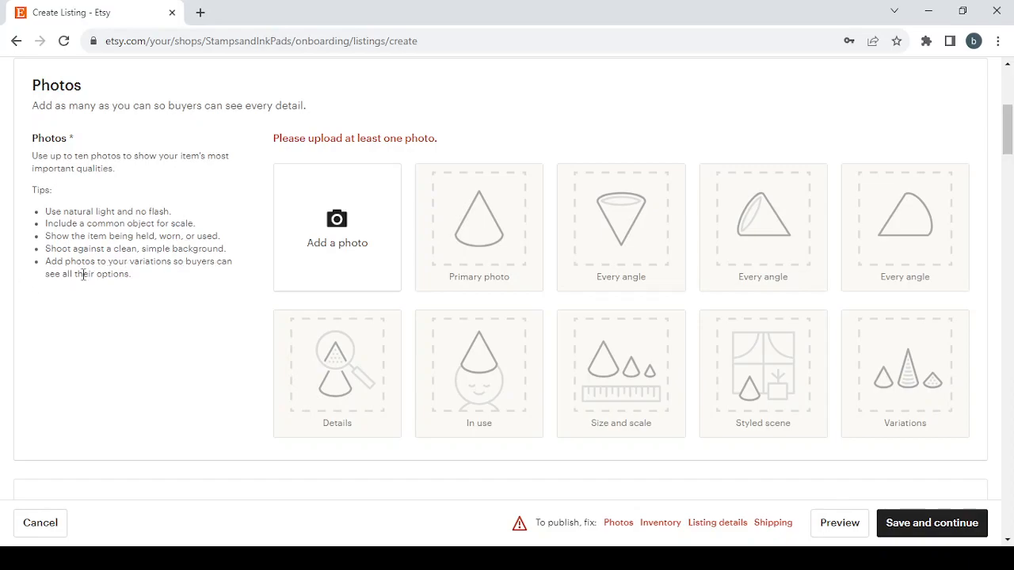
Step: Enter "Handmade Stamps and Ink Pads" as the listing title
{"action": "scroll", "coordinate": [297, 314], "scroll_direction": "down", "scroll_amount": 4}
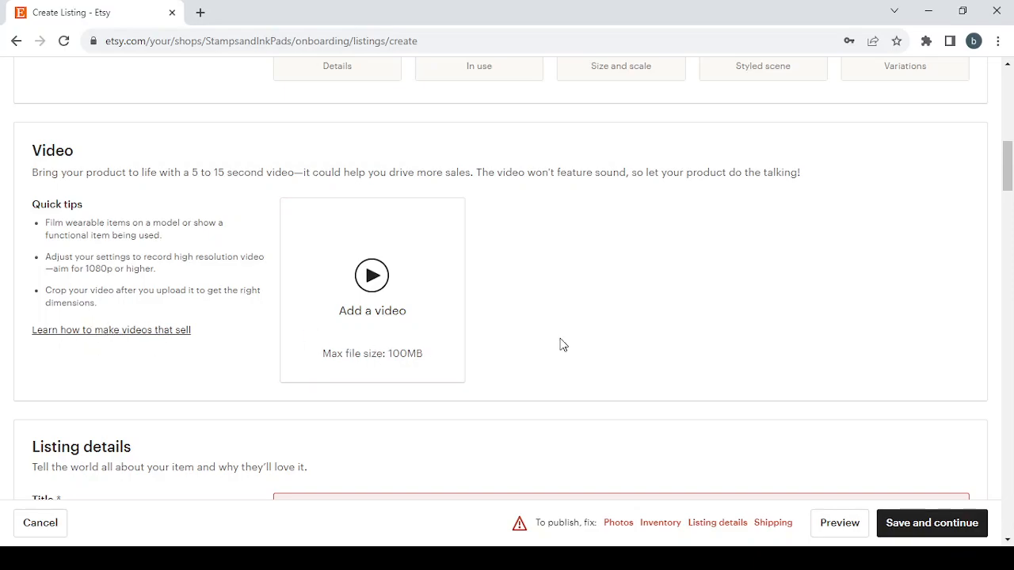
{"action": "scroll", "coordinate": [560, 344], "scroll_direction": "down", "scroll_amount": 5}
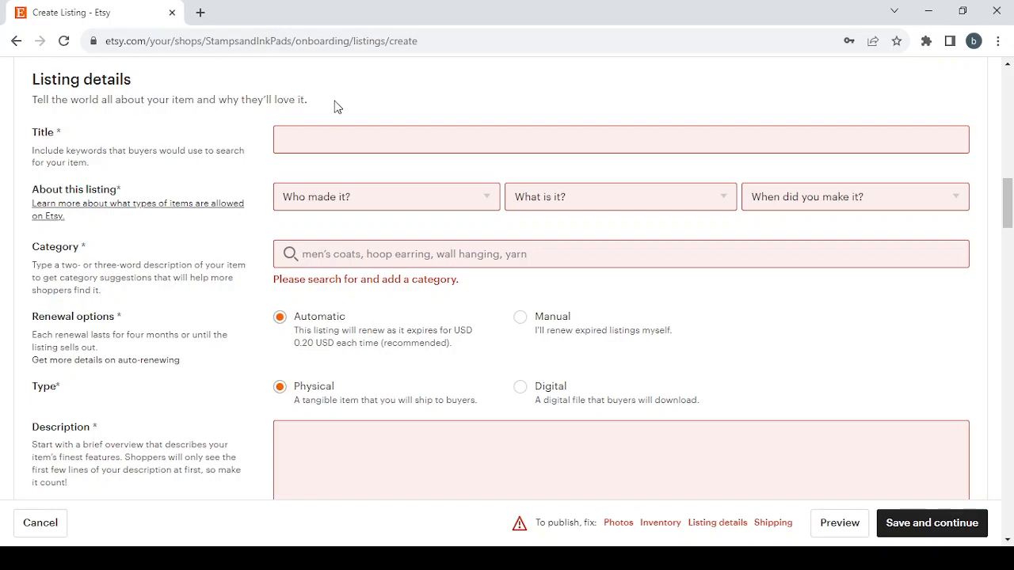
{"action": "left_click", "coordinate": [335, 132]}
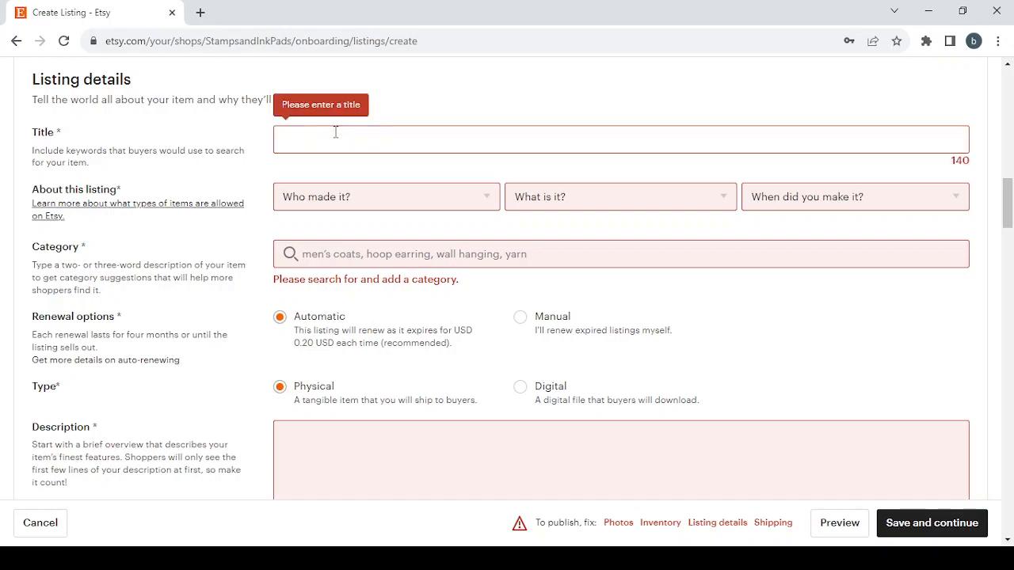
{"action": "type", "text": "Handmade Stamps and Ink Pads"}
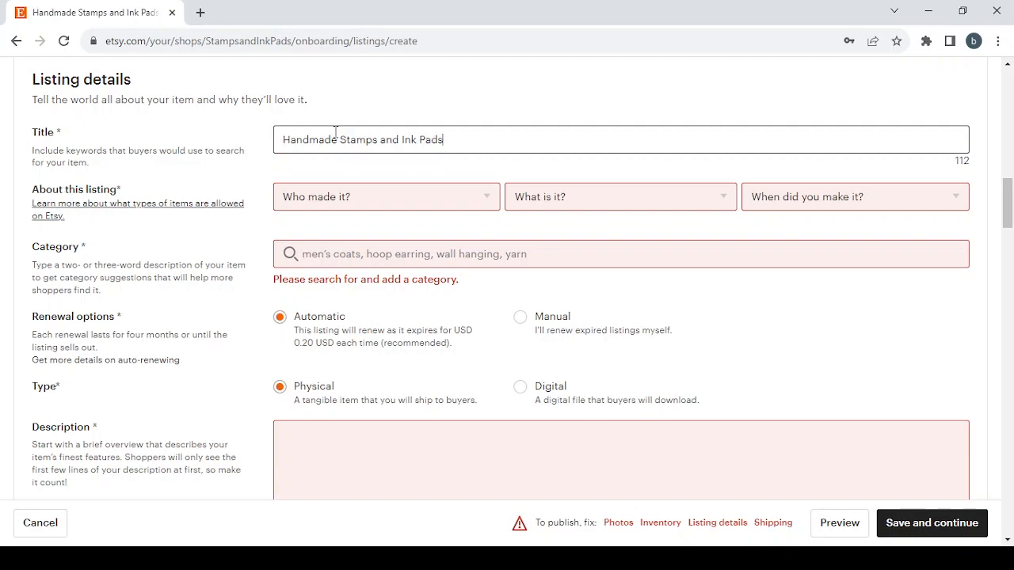
Step: Describe the listing as made by "I did", being "A finished product", and made in "2020 - 2023"
{"action": "left_click", "coordinate": [398, 202]}
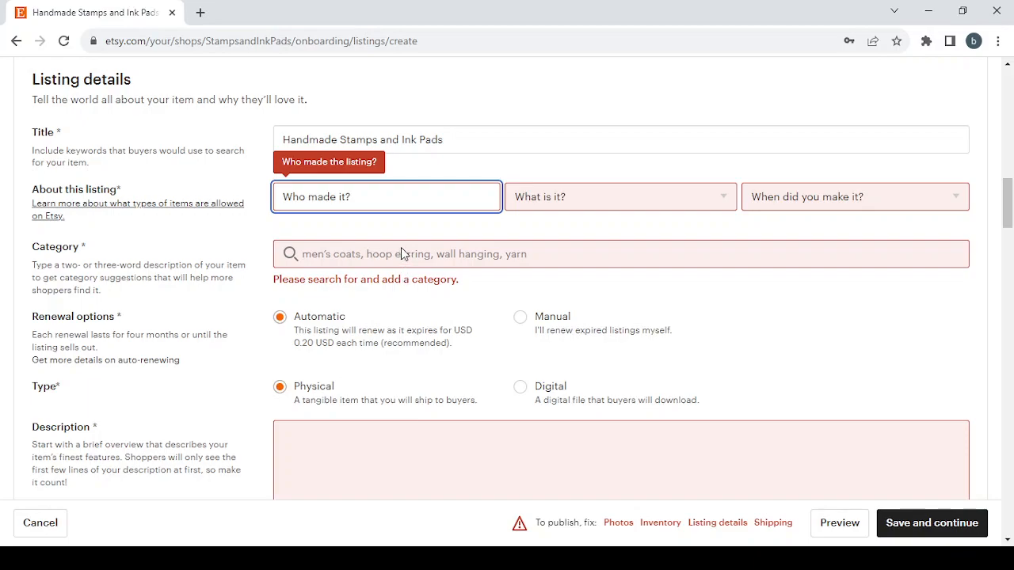
{"action": "left_click", "coordinate": [402, 252]}
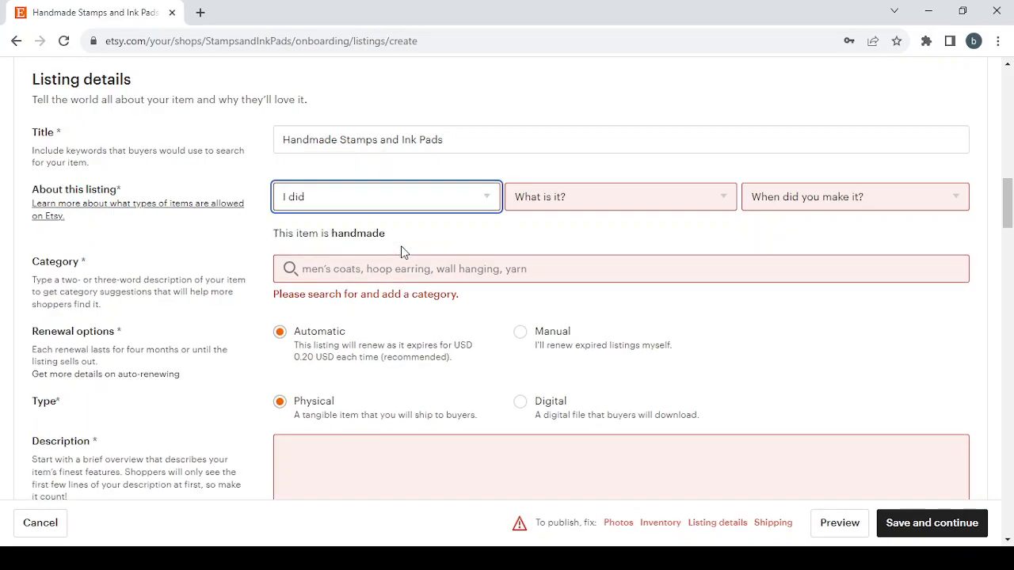
{"action": "left_click", "coordinate": [642, 208]}
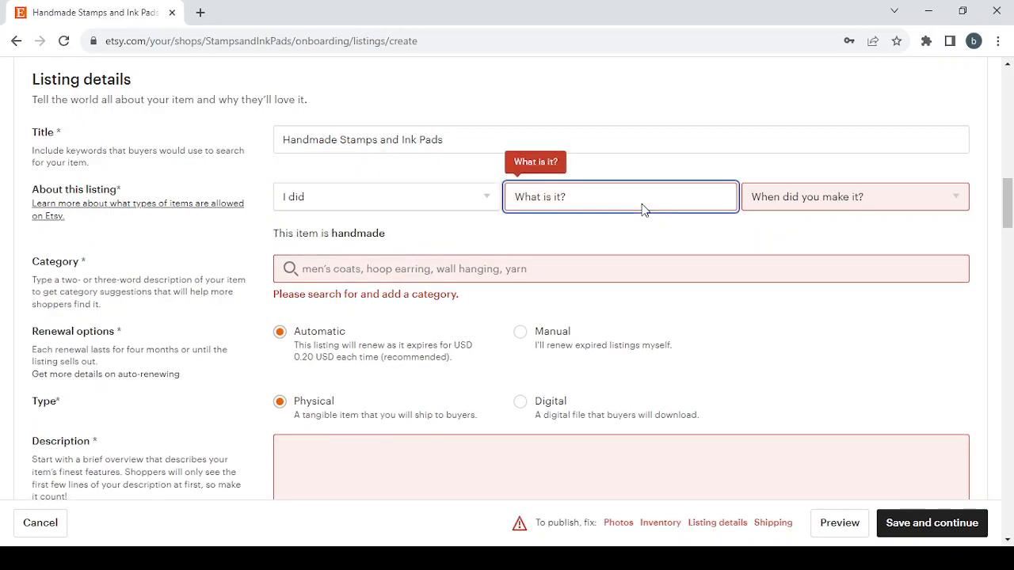
{"action": "left_click", "coordinate": [645, 247]}
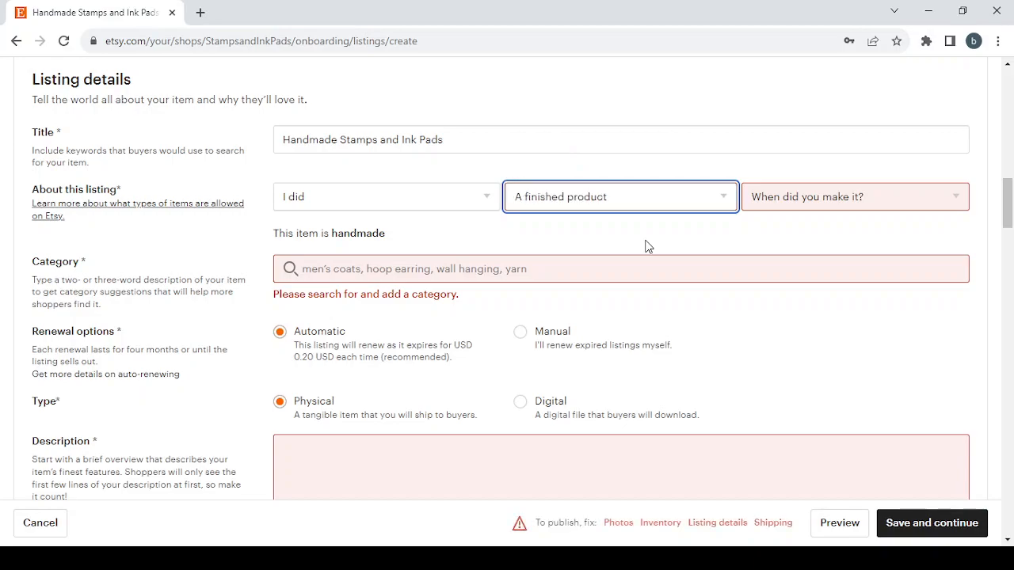
{"action": "left_click", "coordinate": [874, 212]}
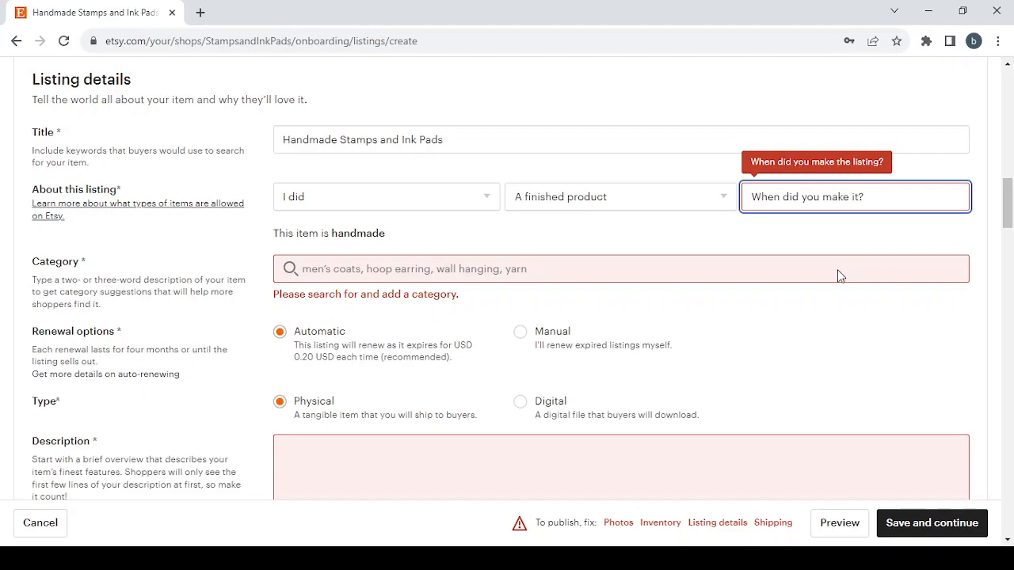
{"action": "key", "text": "Down"}
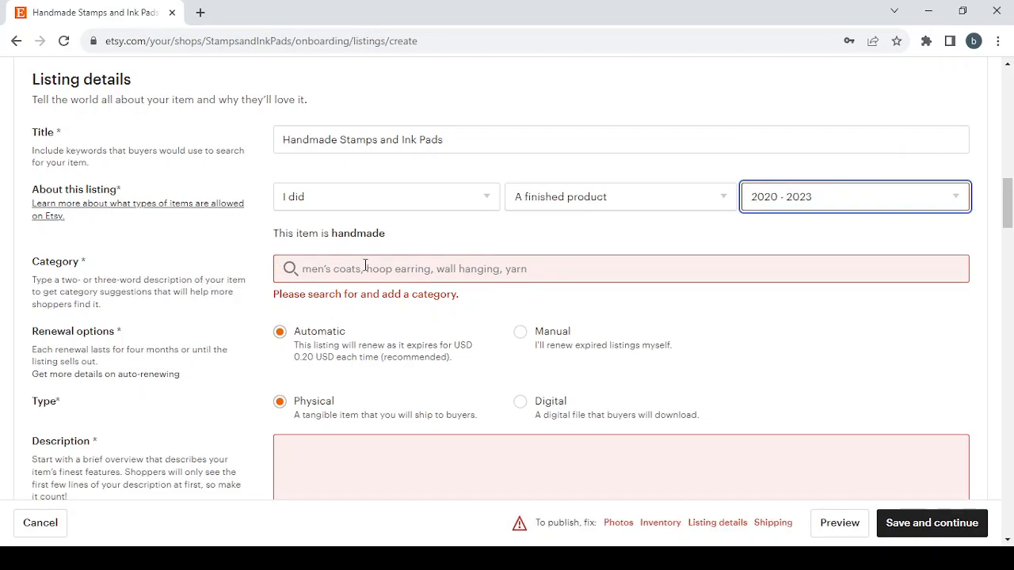
Step: Search the categories for "Handmade Stamps and Ink Pads" and choose Stamps under Craft Supplies & Tools, Stamps & Seals
{"action": "left_click", "coordinate": [365, 265]}
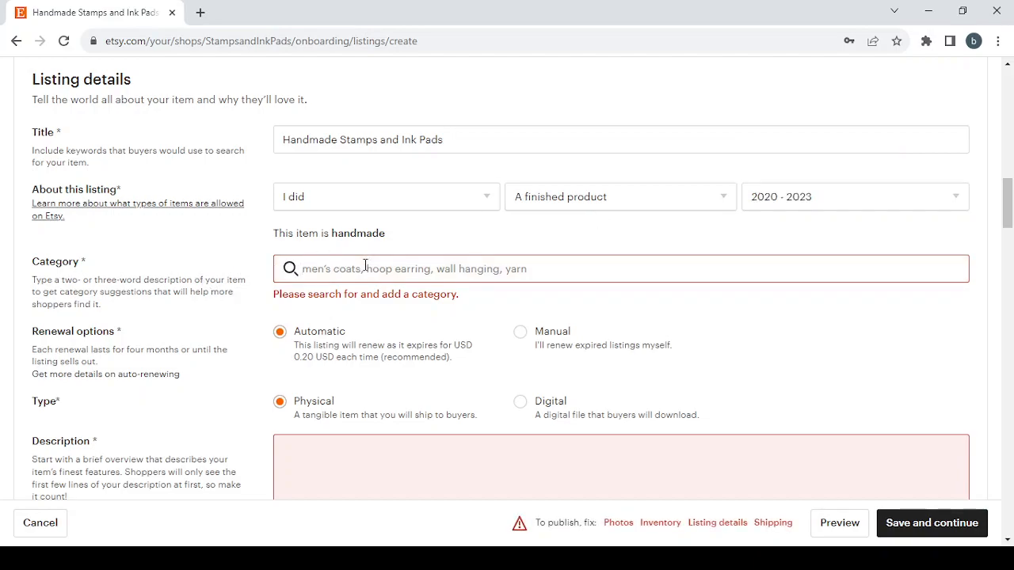
{"action": "type", "text": "Handmade Stamps and Ink Pads"}
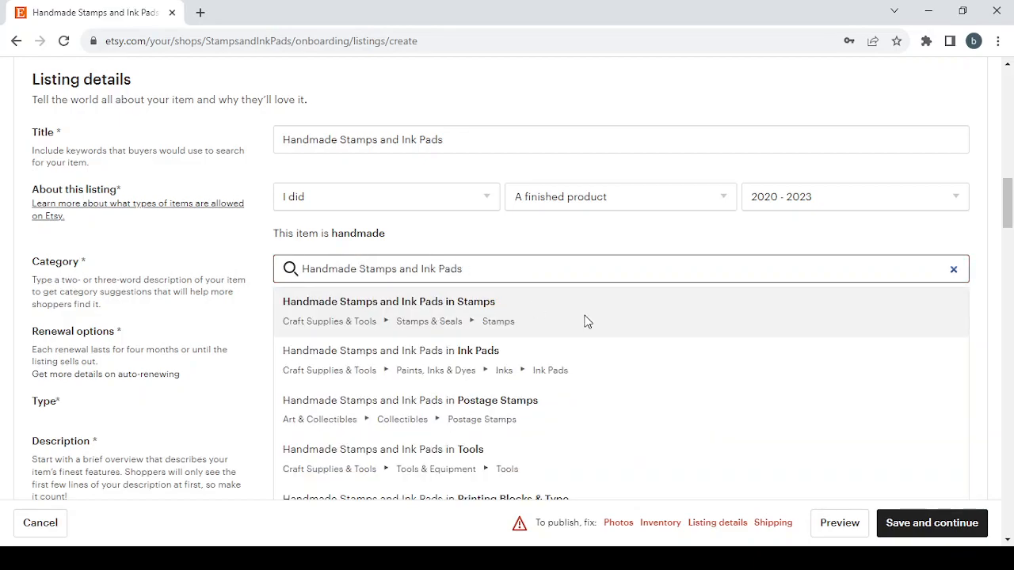
{"action": "scroll", "coordinate": [584, 321], "scroll_direction": "down", "scroll_amount": 1}
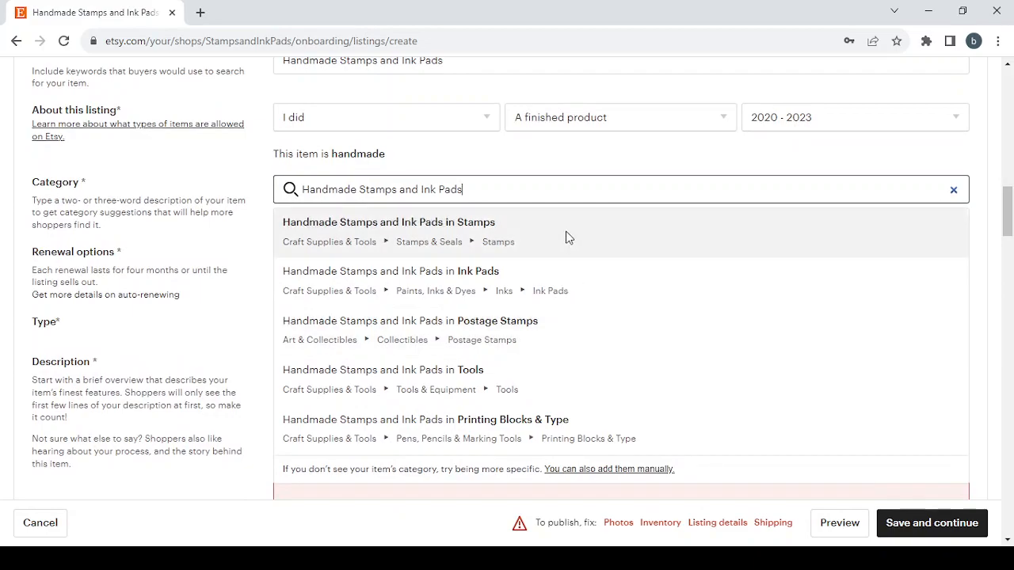
{"action": "left_click", "coordinate": [566, 237]}
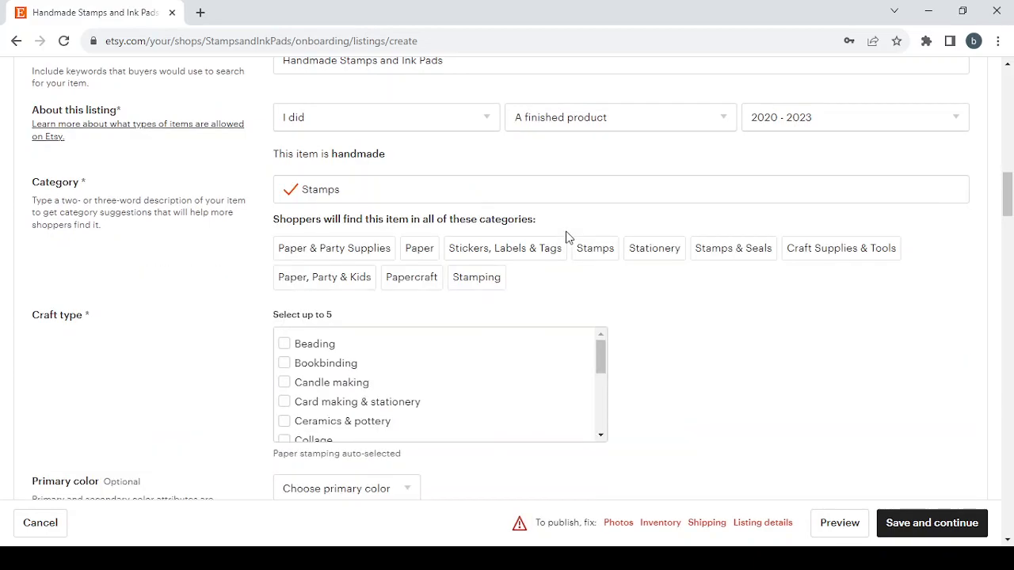
Step: Select the craft types Beading, Bookbinding, Candle making, Card making & stationery, and Ceramics & pottery
{"action": "scroll", "coordinate": [566, 238], "scroll_direction": "down", "scroll_amount": 2}
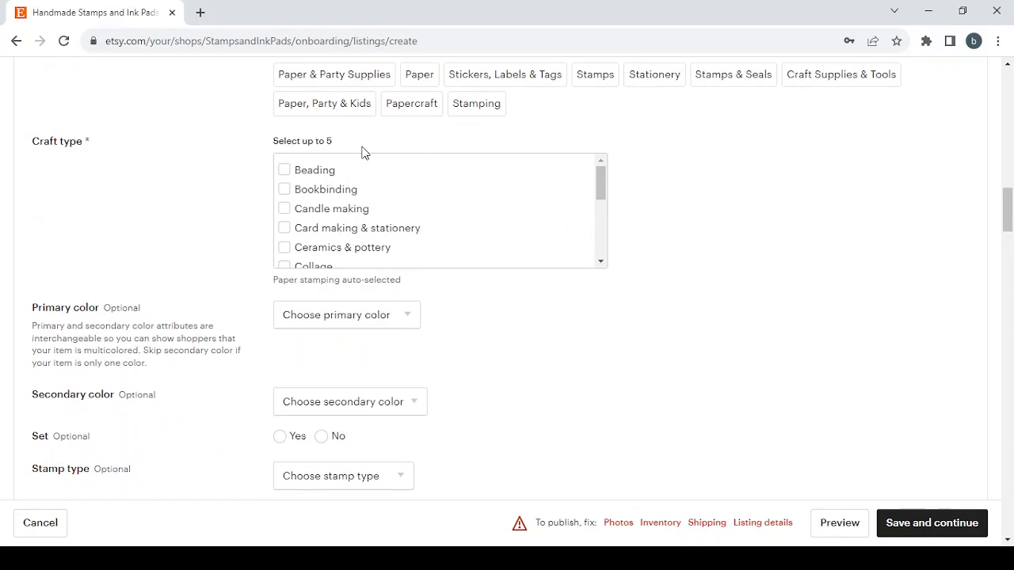
{"action": "left_click", "coordinate": [285, 171]}
{"action": "left_click", "coordinate": [283, 194]}
{"action": "left_click", "coordinate": [284, 210]}
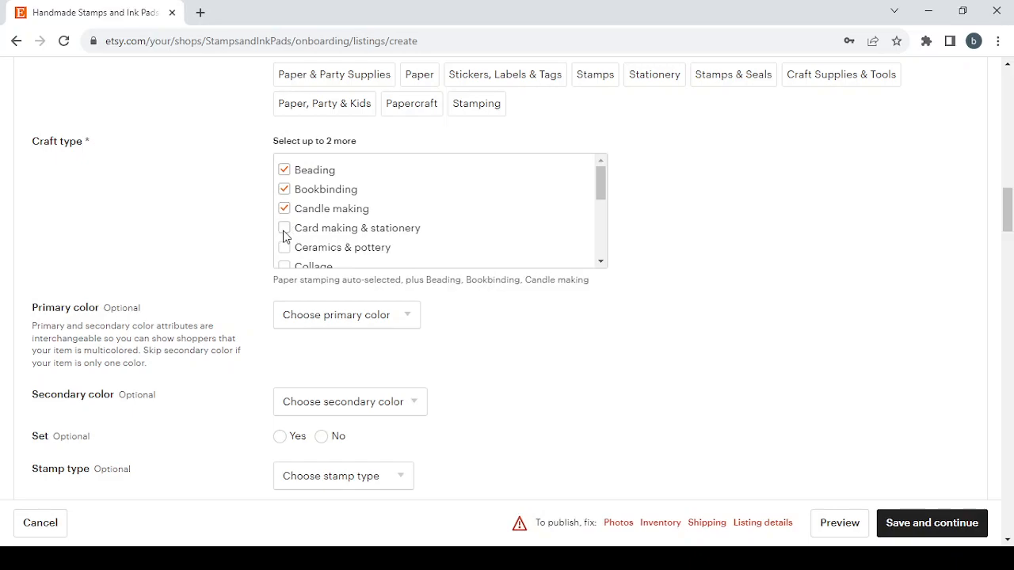
{"action": "left_click", "coordinate": [285, 231]}
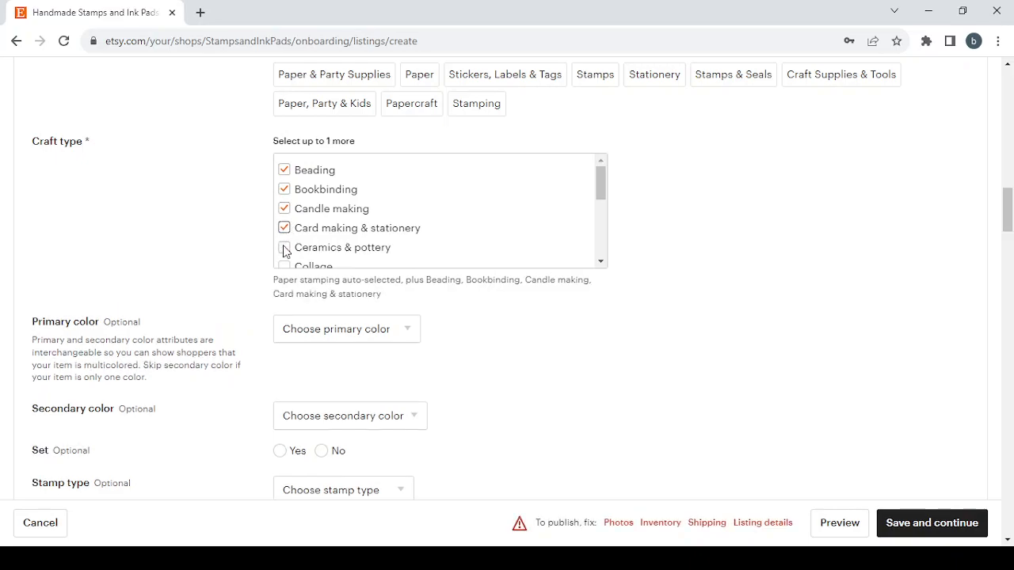
{"action": "left_click", "coordinate": [284, 249]}
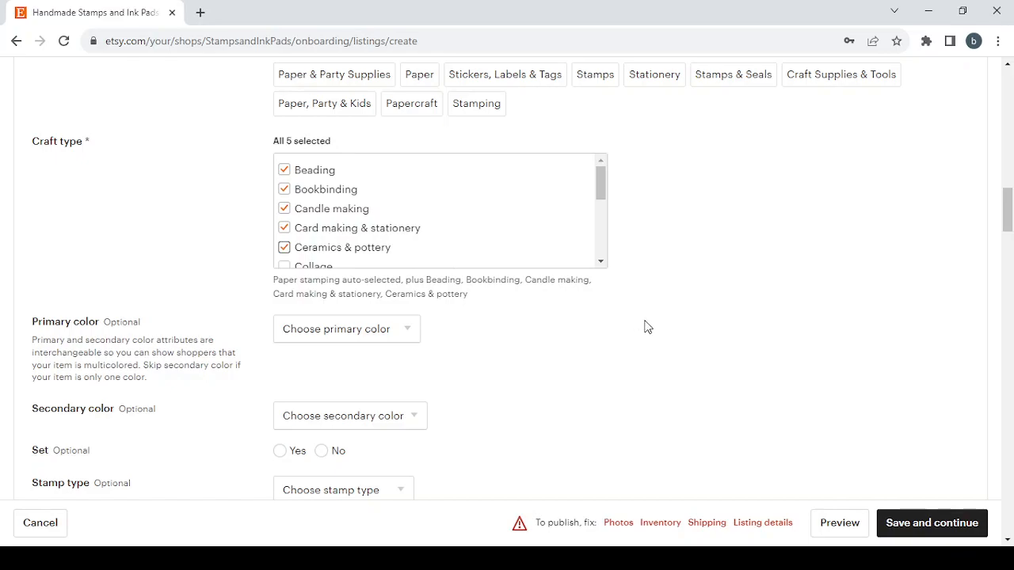
Step: Set the listing's primary color to Bronze
{"action": "scroll", "coordinate": [646, 326], "scroll_direction": "down", "scroll_amount": 2}
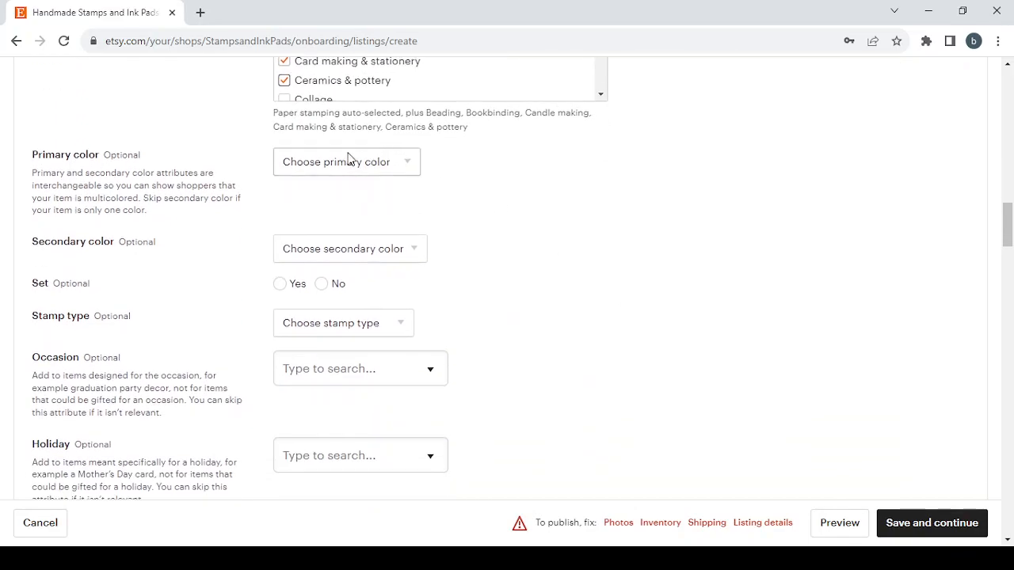
{"action": "left_click", "coordinate": [347, 160]}
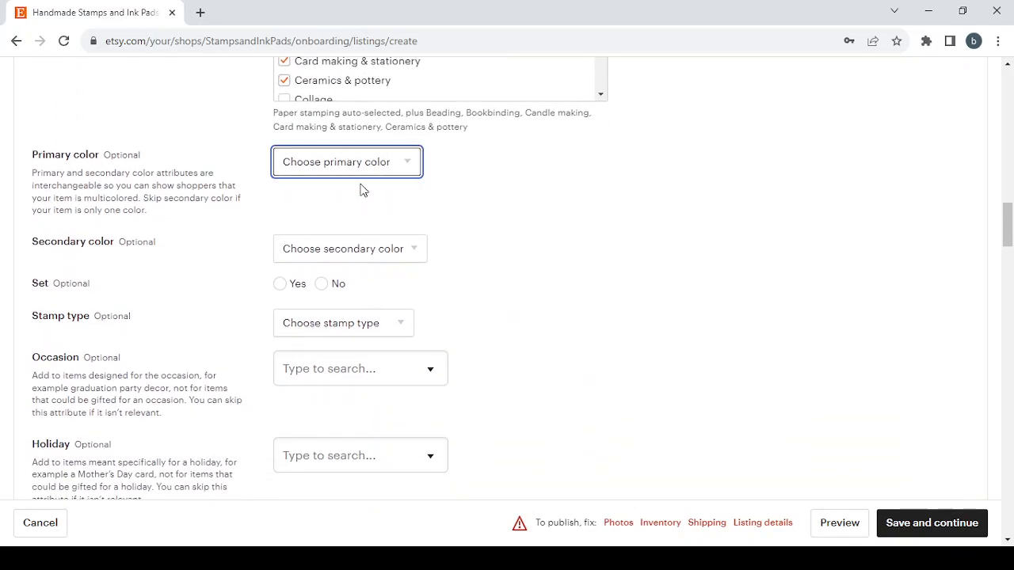
{"action": "left_click", "coordinate": [350, 249]}
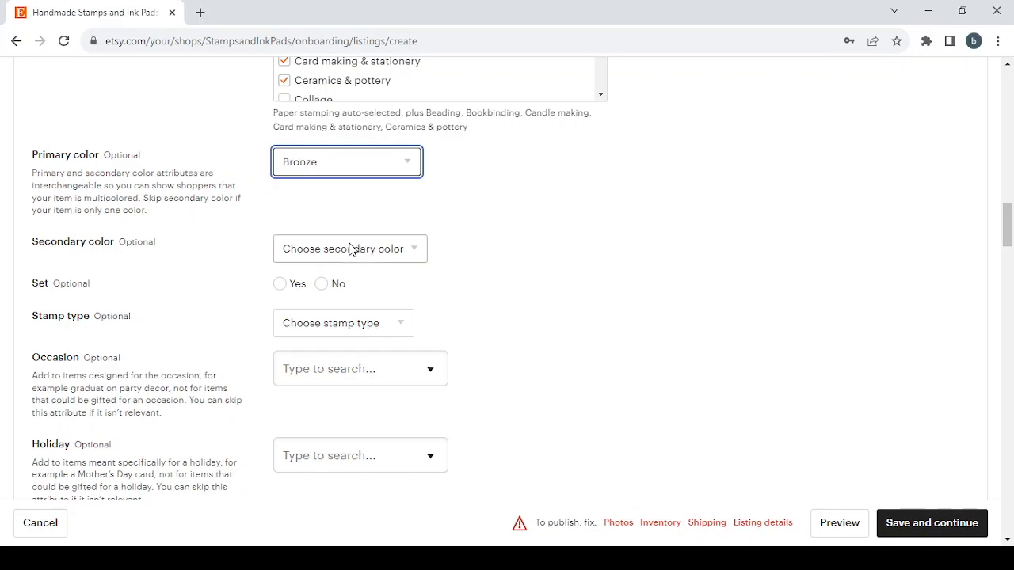
Step: Set the listing's secondary color to Blue and mark the item as a set
{"action": "left_click", "coordinate": [375, 249]}
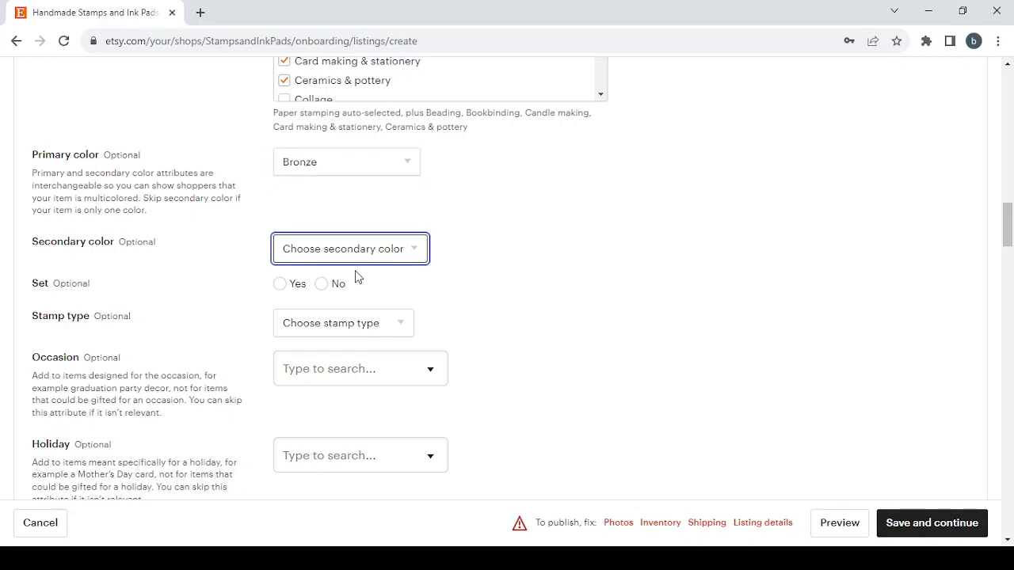
{"action": "type", "text": "blue"}
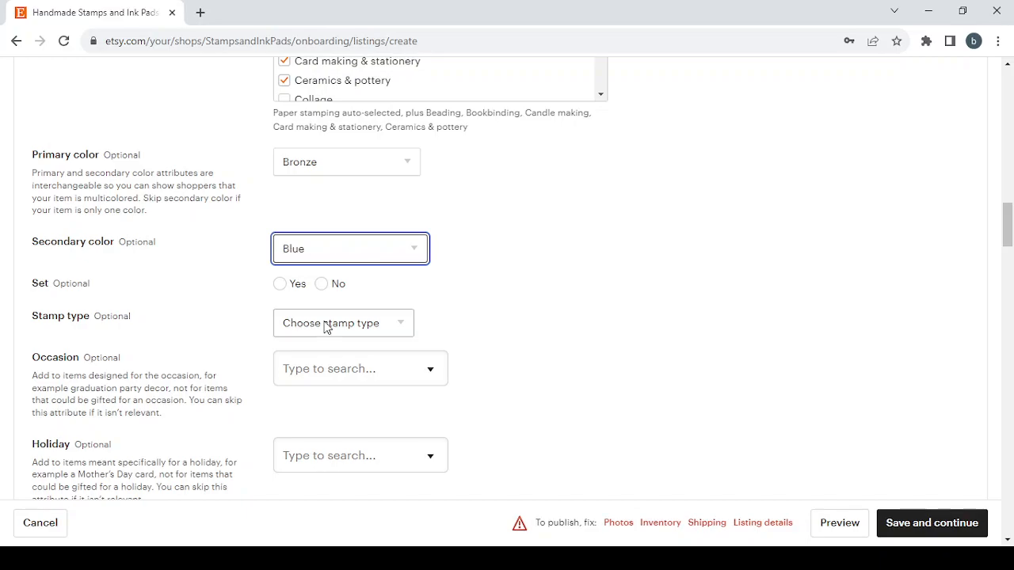
{"action": "scroll", "coordinate": [575, 330], "scroll_direction": "down", "scroll_amount": 1}
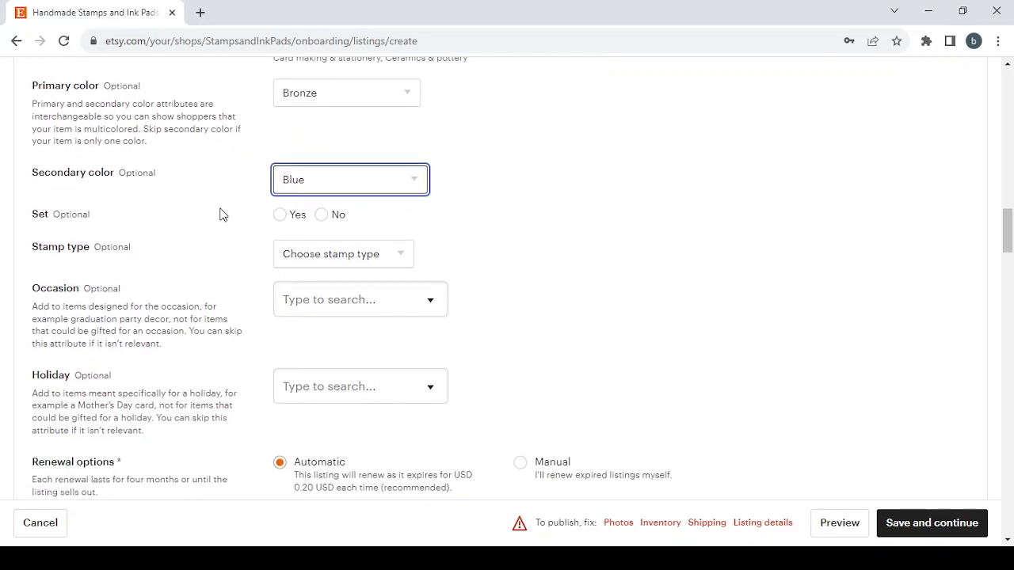
{"action": "left_click", "coordinate": [281, 220]}
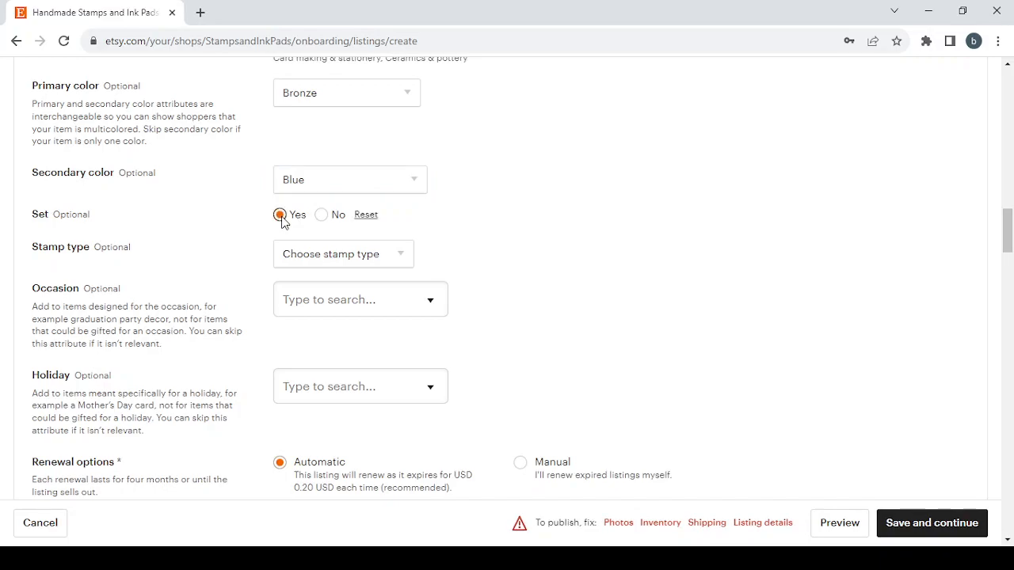
Step: Choose Address & shipping as the listing's stamp type
{"action": "scroll", "coordinate": [561, 286], "scroll_direction": "down", "scroll_amount": 1}
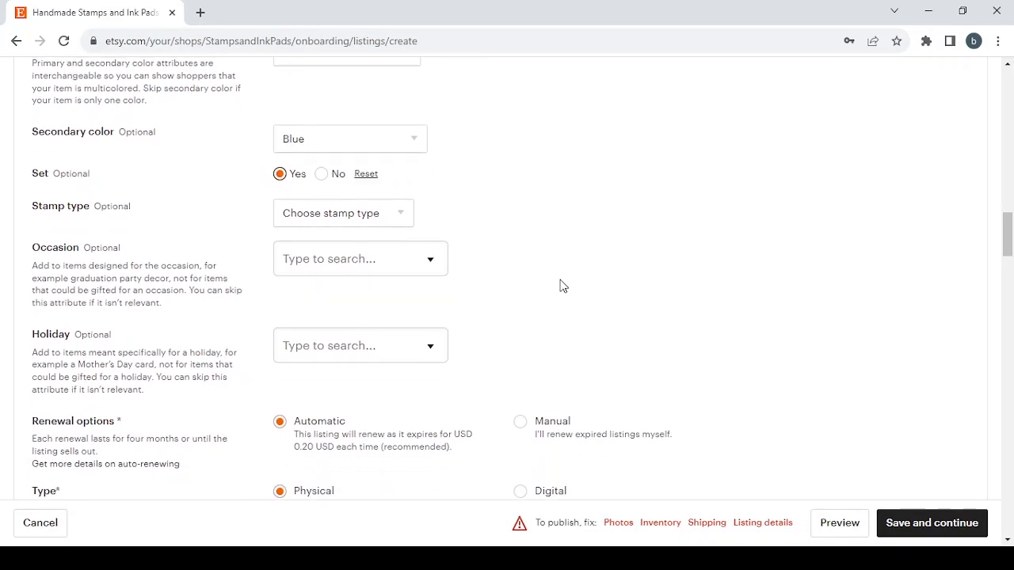
{"action": "left_click", "coordinate": [352, 204]}
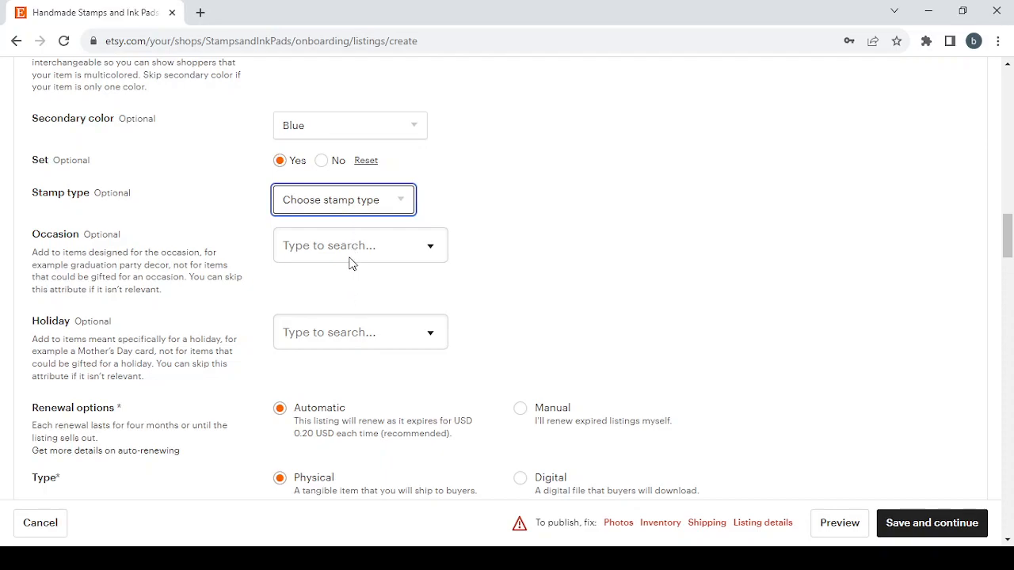
{"action": "key", "text": "Down"}
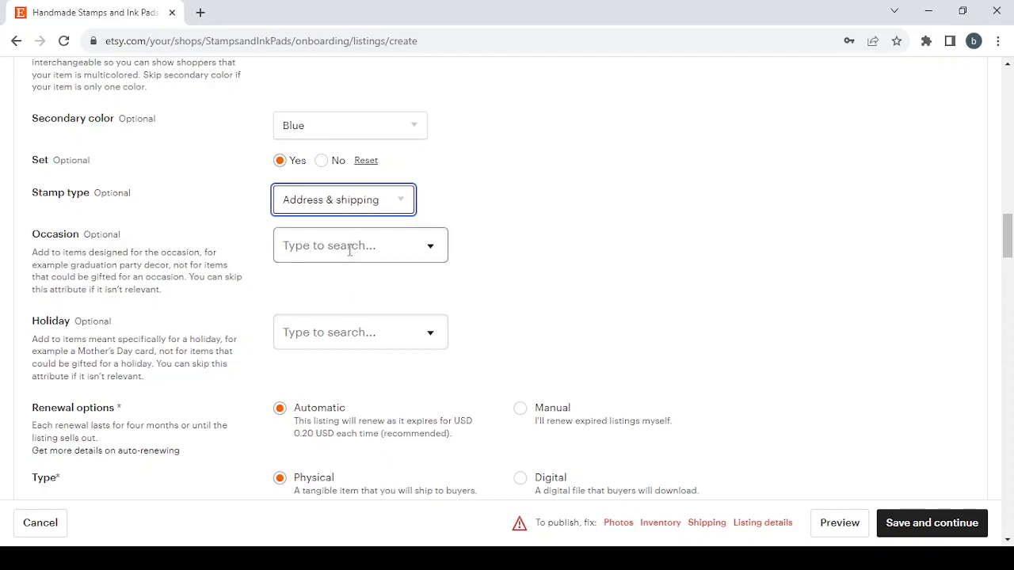
Step: Set the listing's holiday to Eid and its renewal option to Manual
{"action": "scroll", "coordinate": [494, 279], "scroll_direction": "down", "scroll_amount": 1}
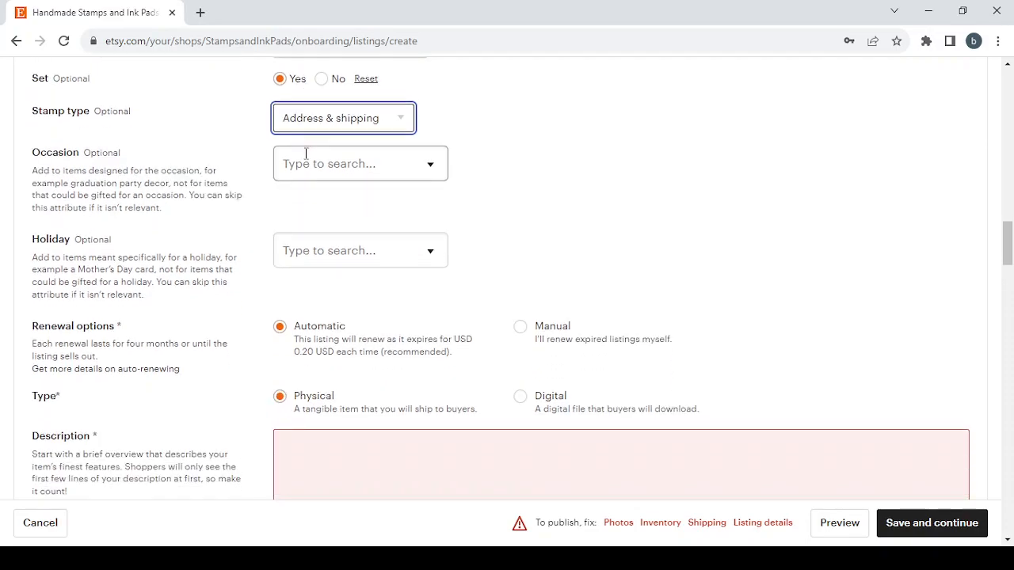
{"action": "left_click", "coordinate": [389, 172]}
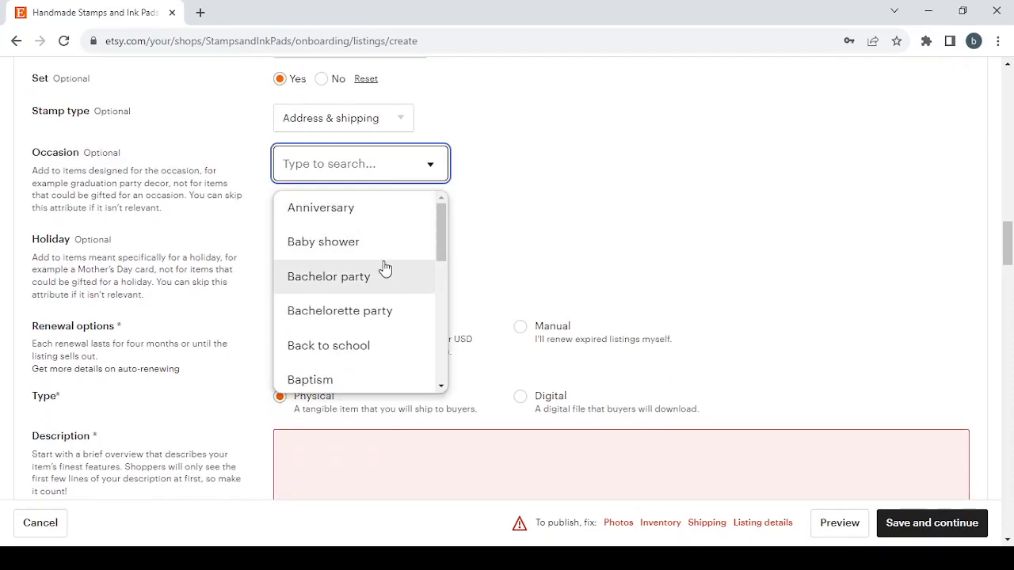
{"action": "left_click", "coordinate": [373, 254]}
{"action": "left_click", "coordinate": [390, 428]}
{"action": "scroll", "coordinate": [476, 287], "scroll_direction": "down", "scroll_amount": 2}
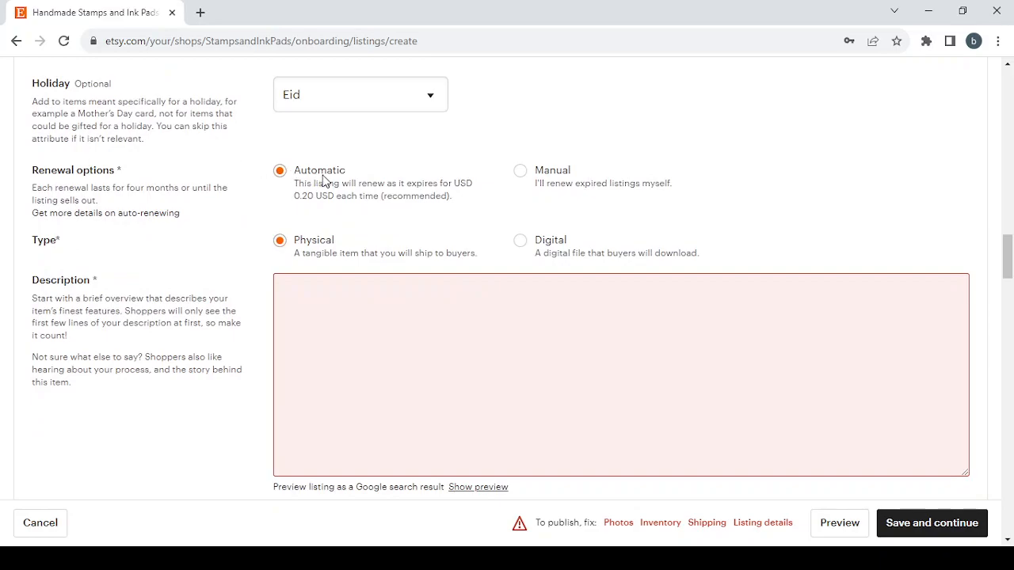
{"action": "left_click", "coordinate": [521, 176]}
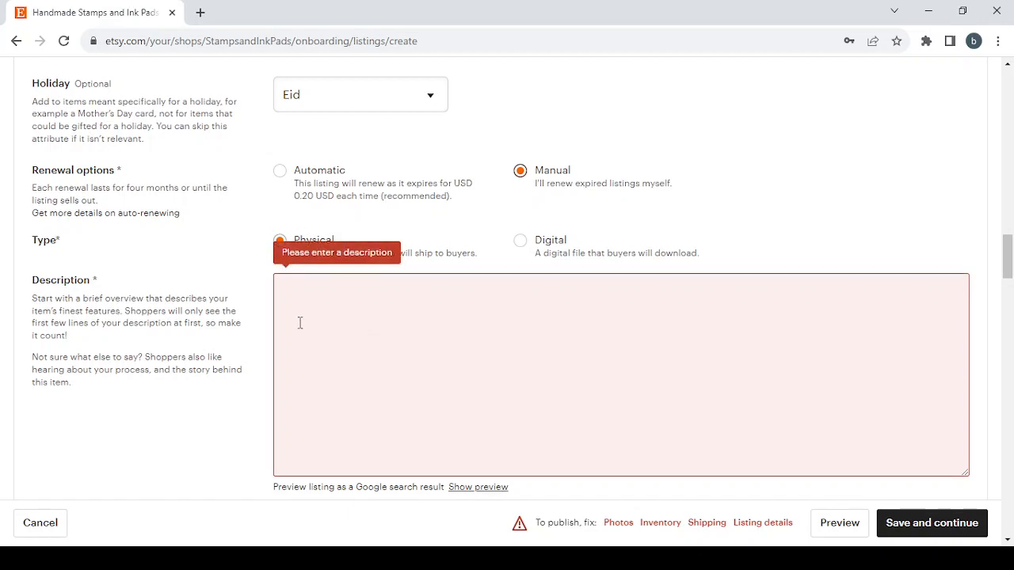
Step: Review the listing form's description, inventory and pricing, variations, personalization and shipping sections
{"action": "scroll", "coordinate": [299, 323], "scroll_direction": "down", "scroll_amount": 1}
{"action": "key", "text": "alt+Tab"}
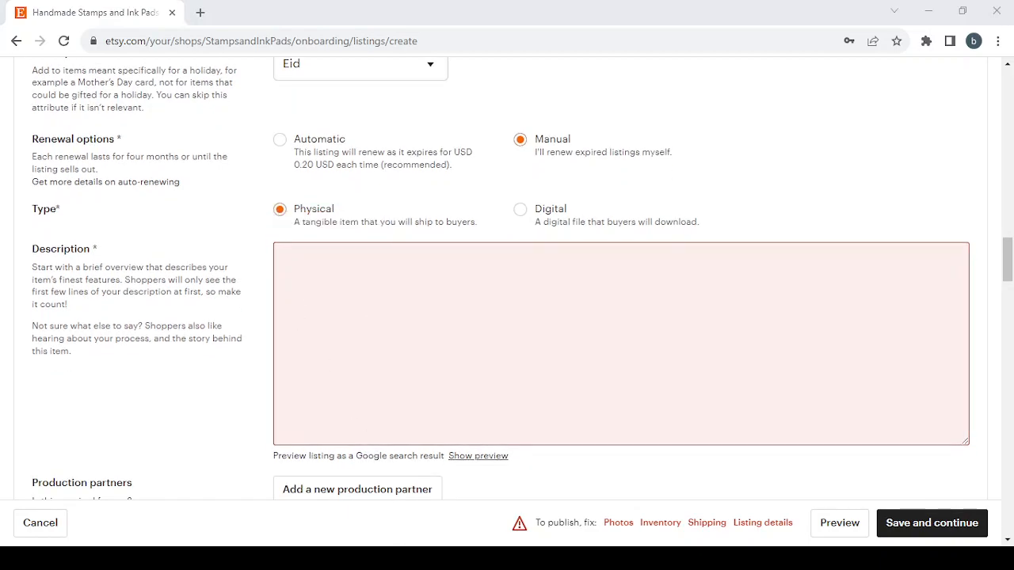
{"action": "key", "text": "alt+Tab"}
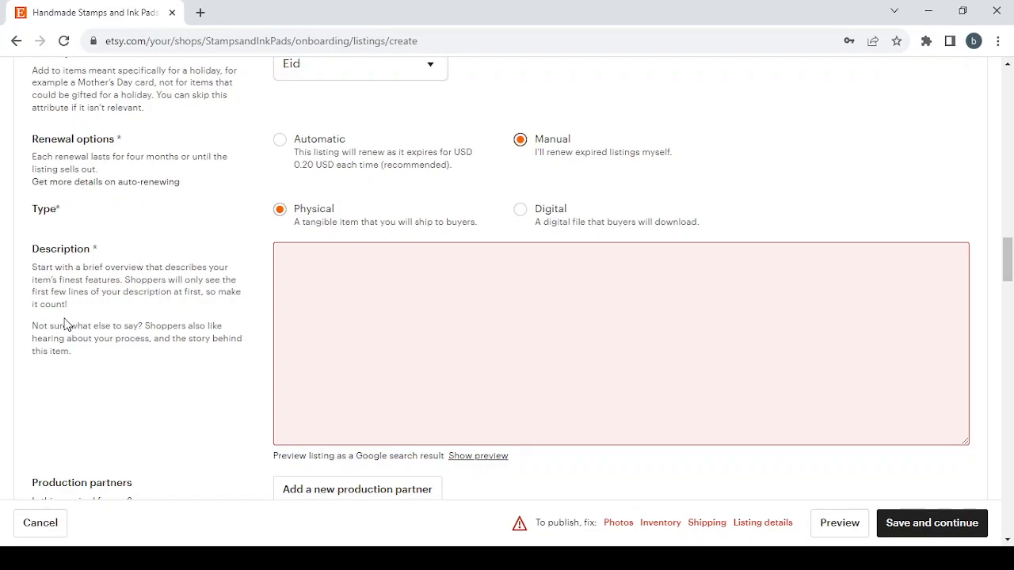
{"action": "scroll", "coordinate": [267, 393], "scroll_direction": "down", "scroll_amount": 8}
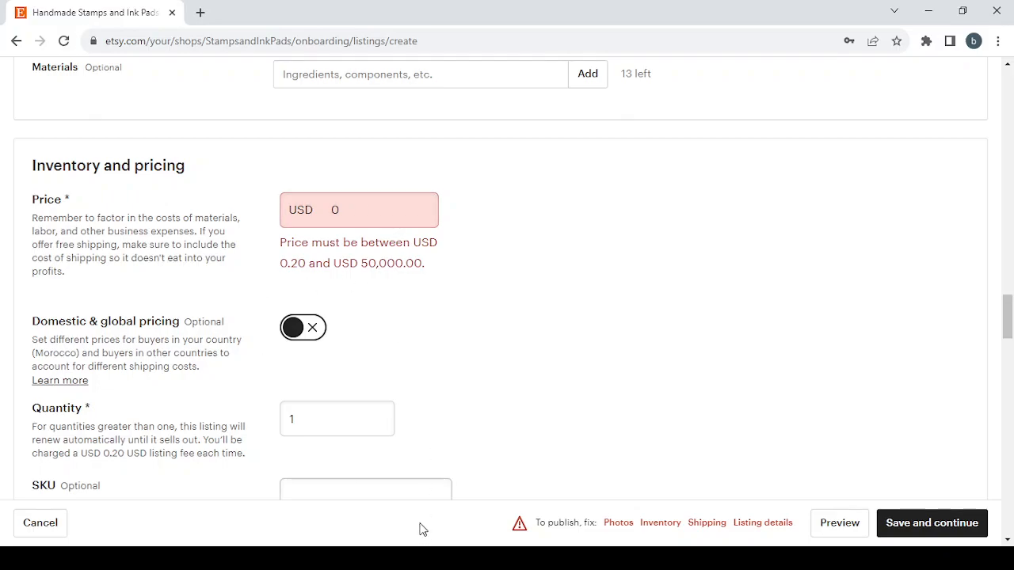
{"action": "left_click", "coordinate": [428, 559]}
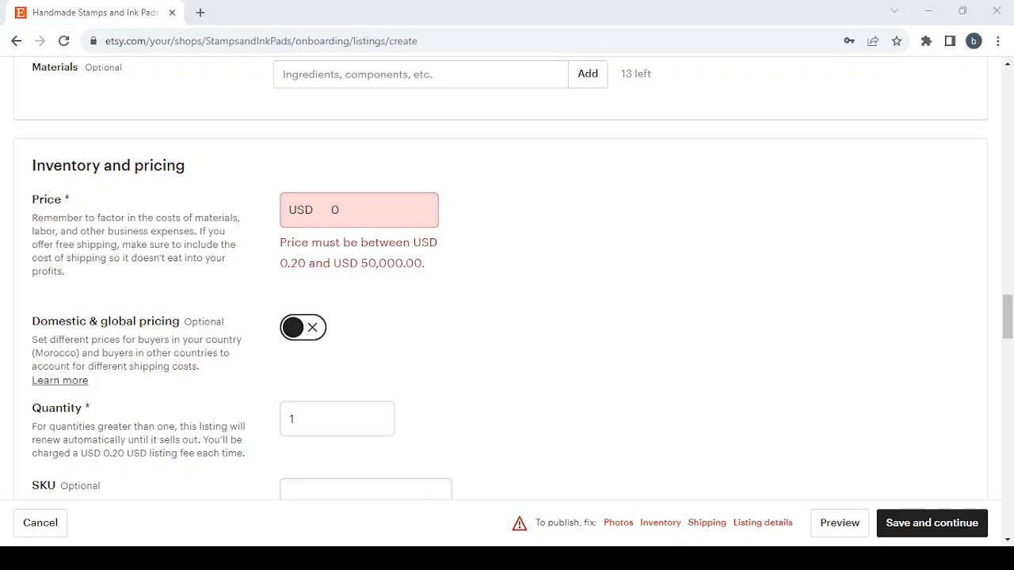
{"action": "scroll", "coordinate": [432, 338], "scroll_direction": "down", "scroll_amount": 4}
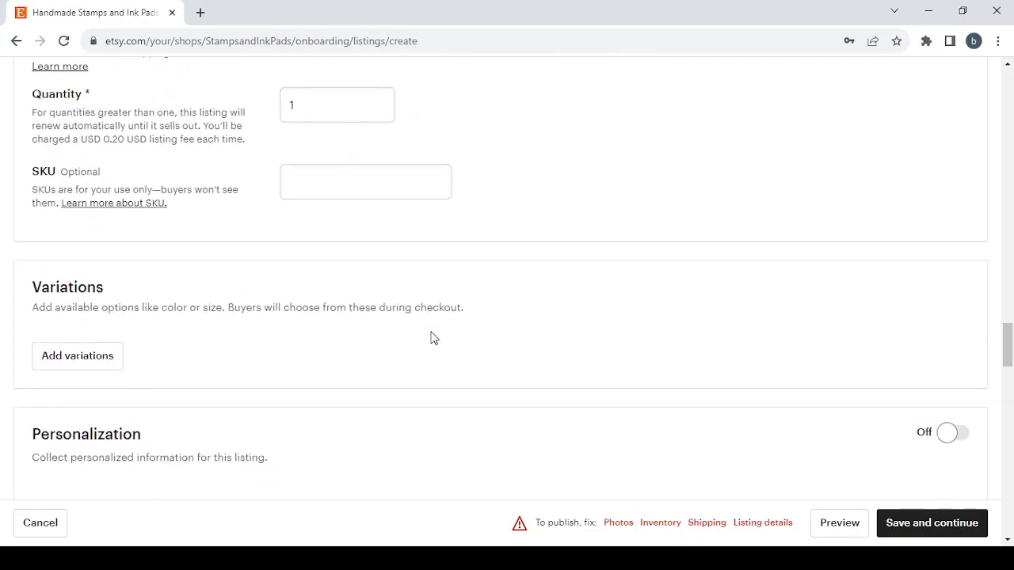
{"action": "scroll", "coordinate": [433, 338], "scroll_direction": "down", "scroll_amount": 8}
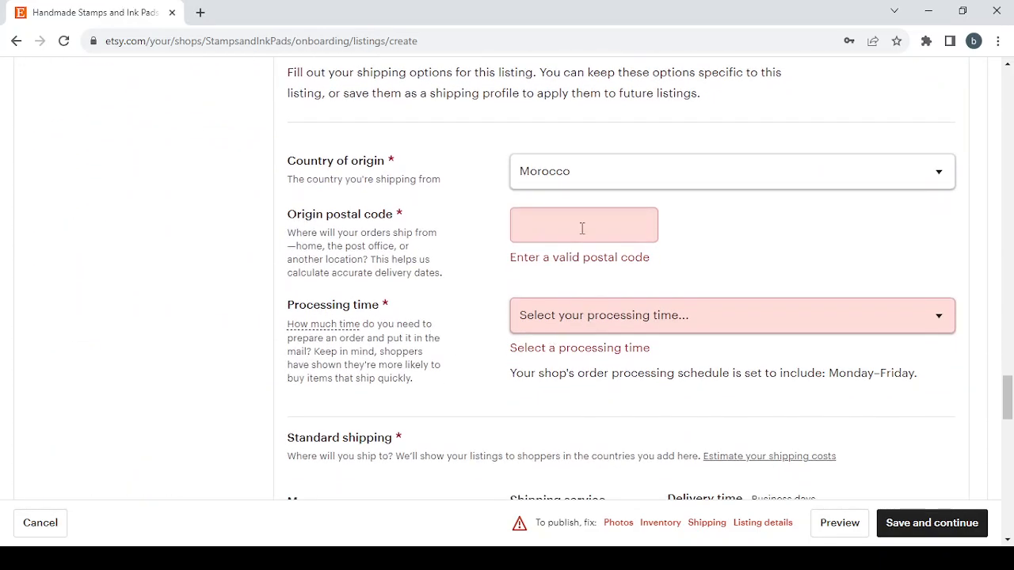
Step: Set the shipping processing time for the listing's orders to 5-7 days
{"action": "scroll", "coordinate": [692, 261], "scroll_direction": "down", "scroll_amount": 1}
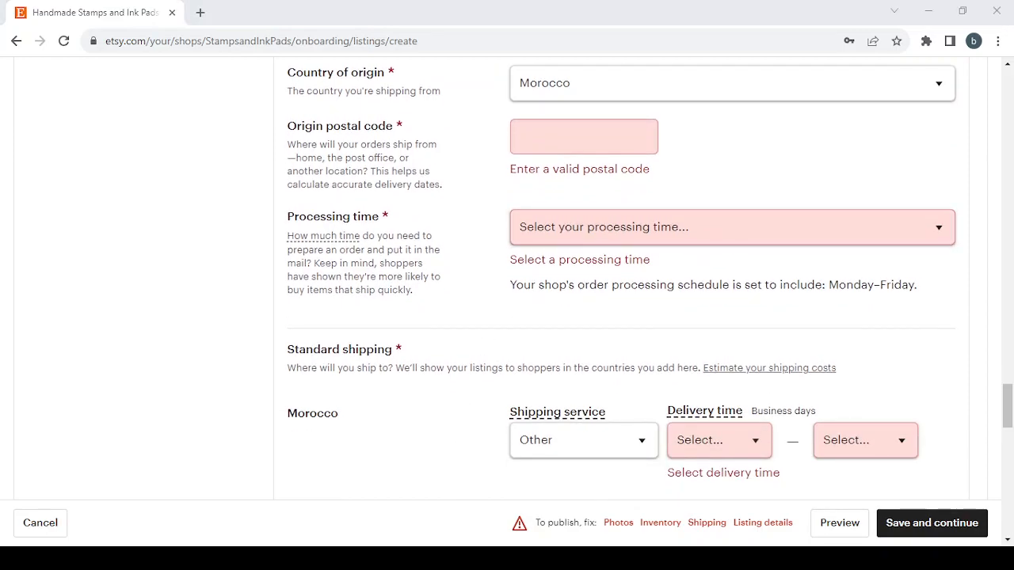
{"action": "left_click", "coordinate": [749, 229]}
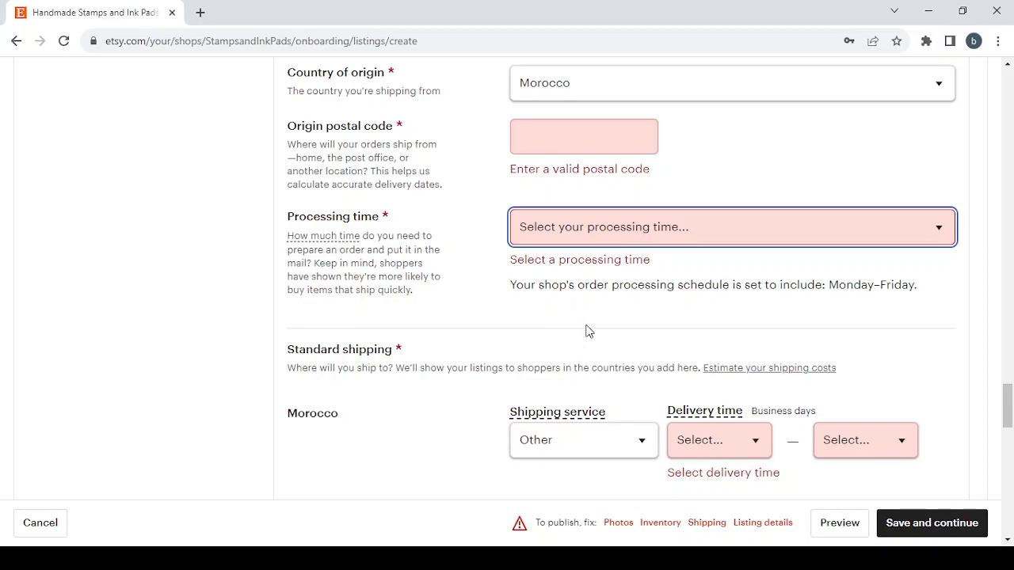
{"action": "left_click", "coordinate": [587, 326]}
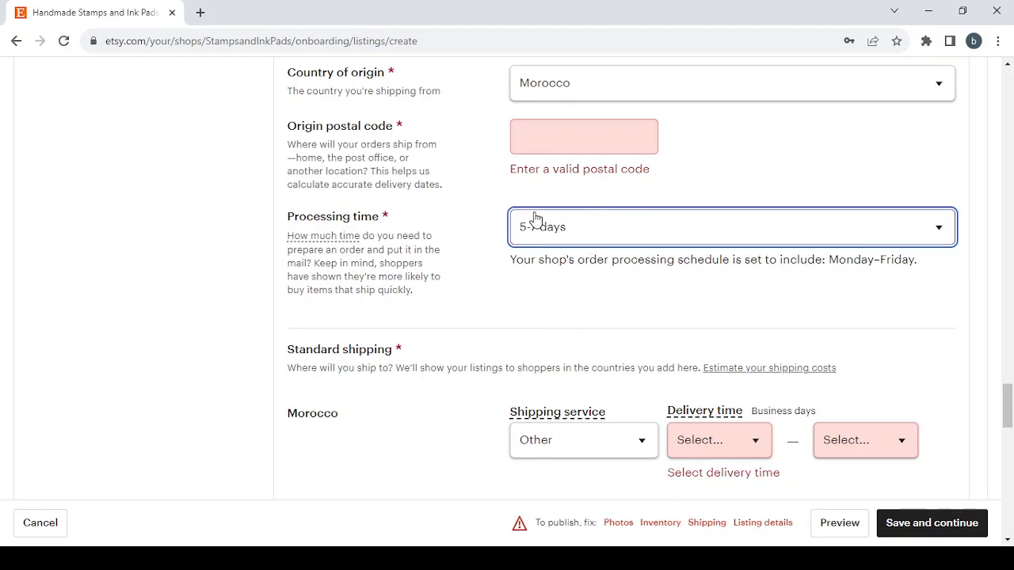
{"action": "scroll", "coordinate": [536, 219], "scroll_direction": "up", "scroll_amount": 2}
{"action": "scroll", "coordinate": [536, 219], "scroll_direction": "down", "scroll_amount": 1}
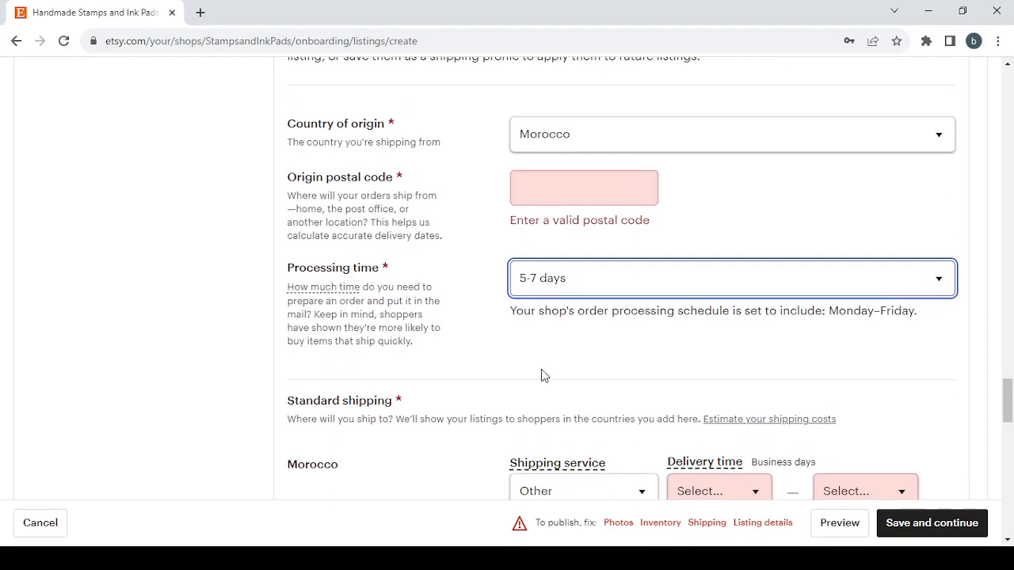